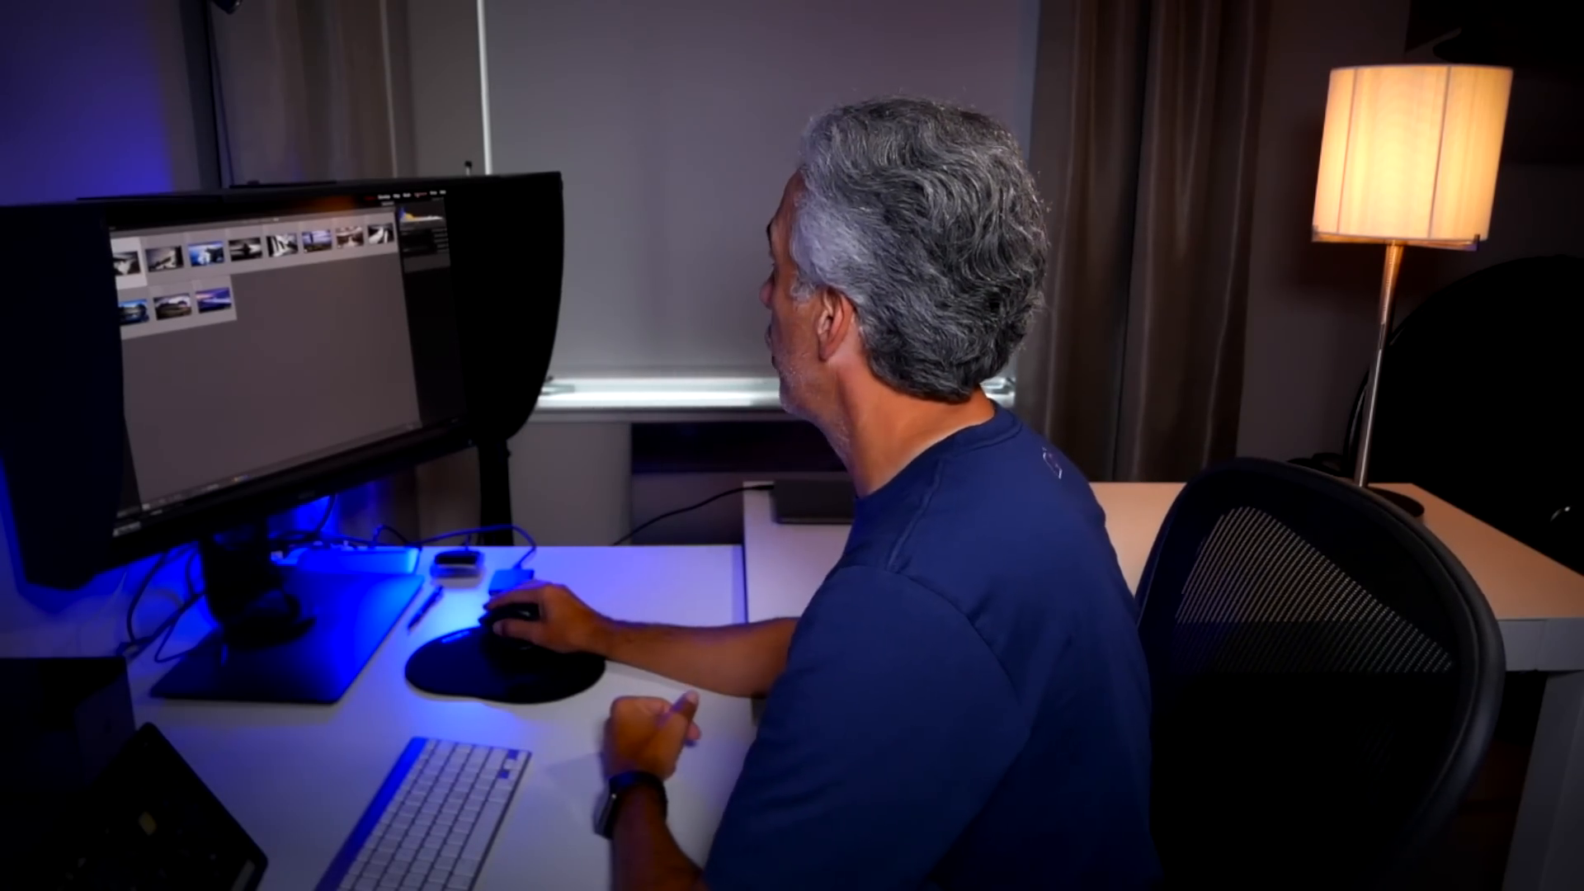
# - Switch from the photo grid to the Slideshow module
pyautogui.click(420, 194)
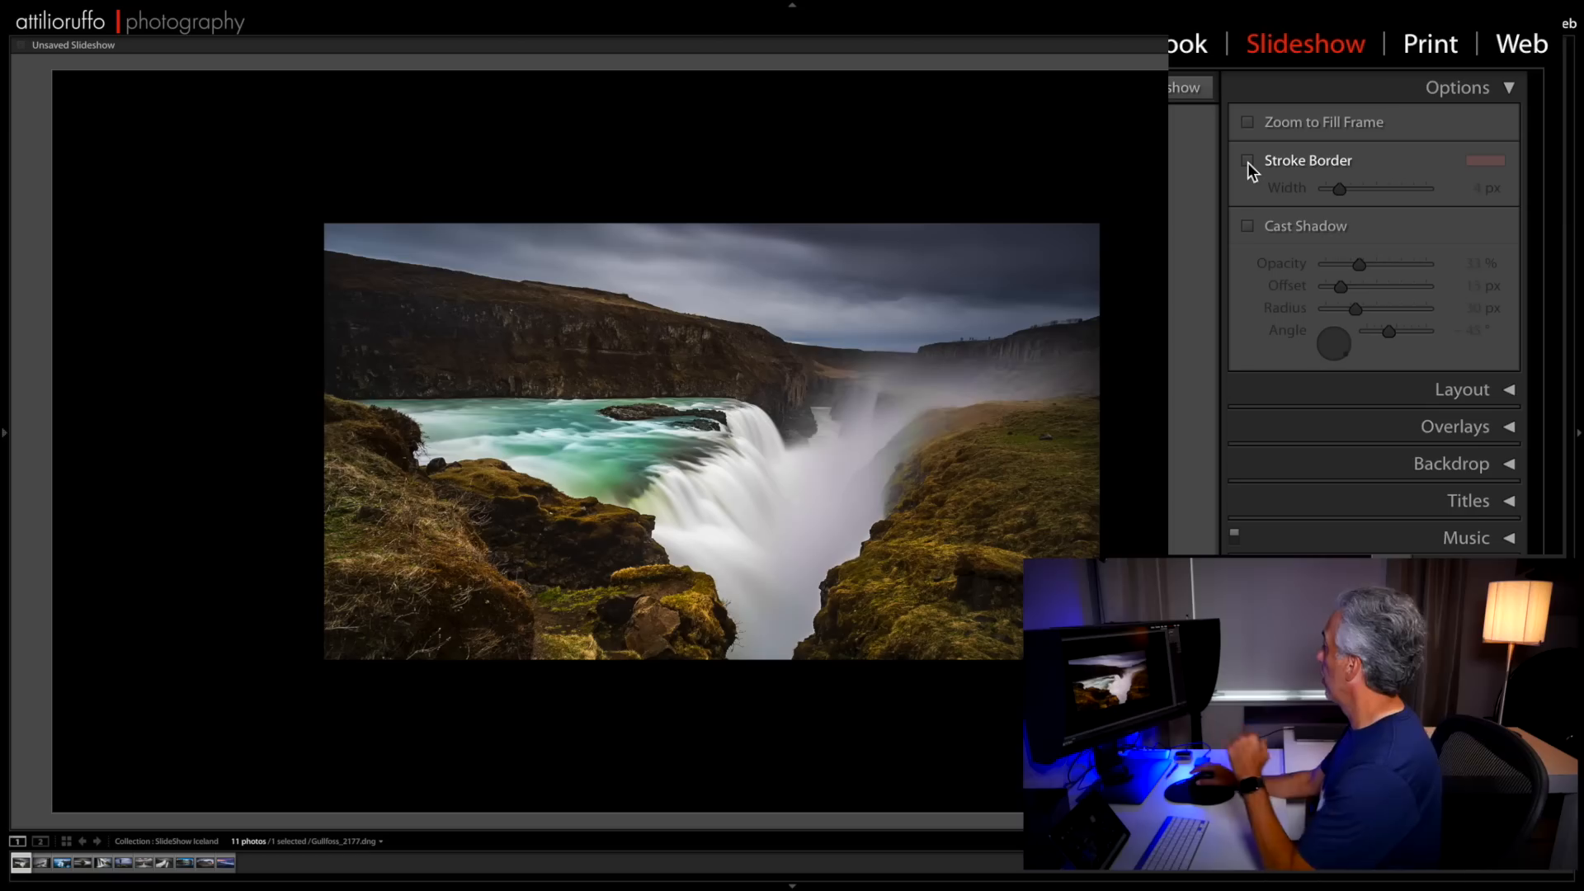
# - Try a white 1 px stroke border and a cast shadow on the slide photo, turning each off again
pyautogui.click(1248, 161)
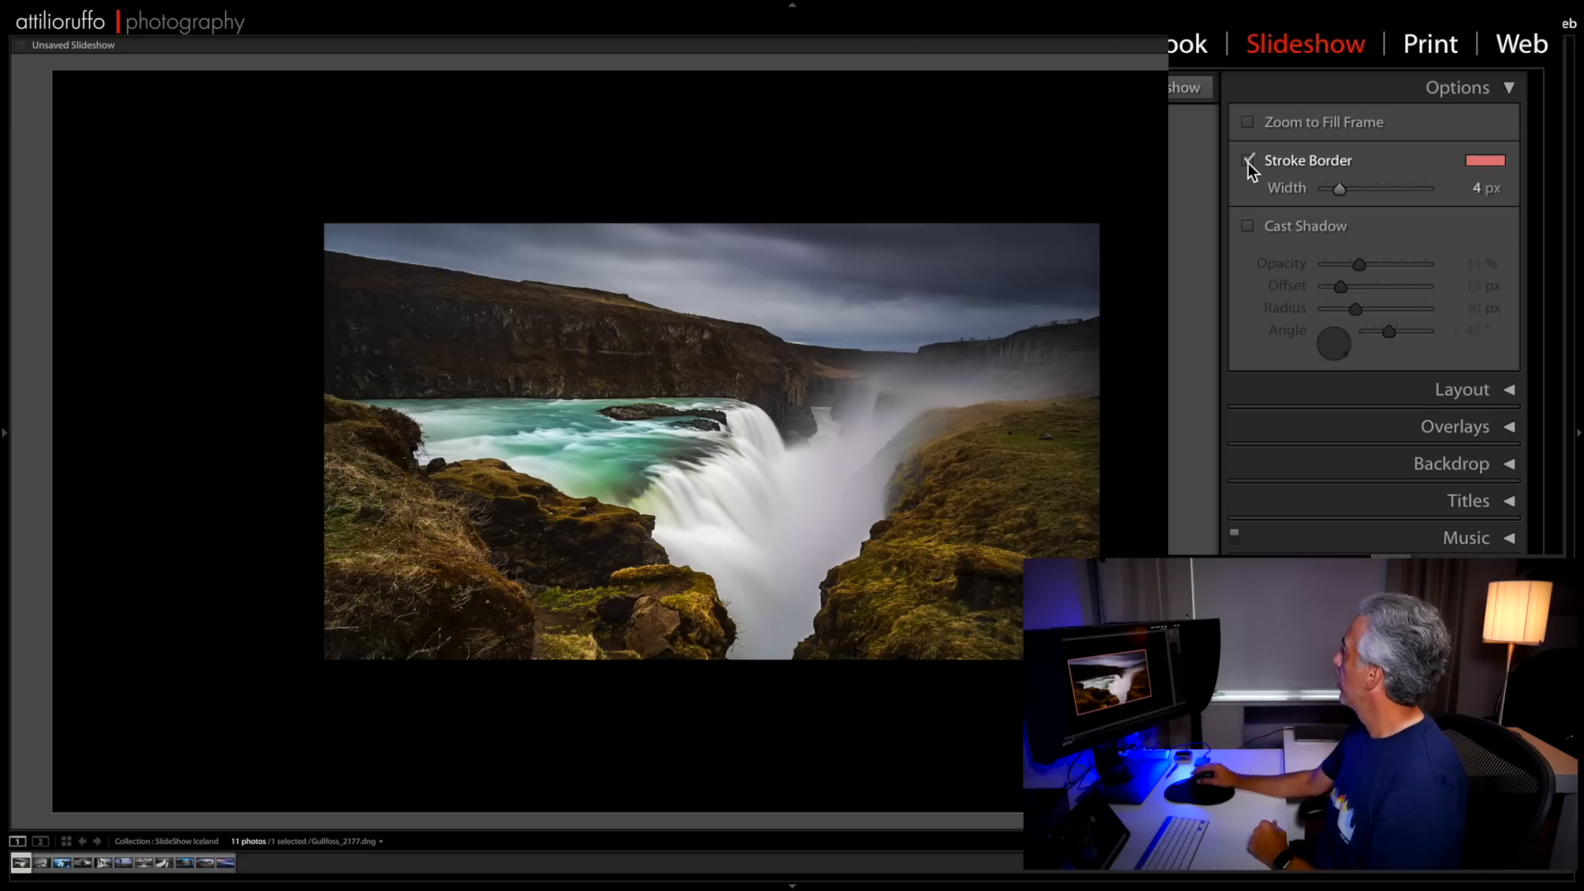
pyautogui.click(1481, 161)
pyautogui.click(1363, 157)
pyautogui.click(1468, 143)
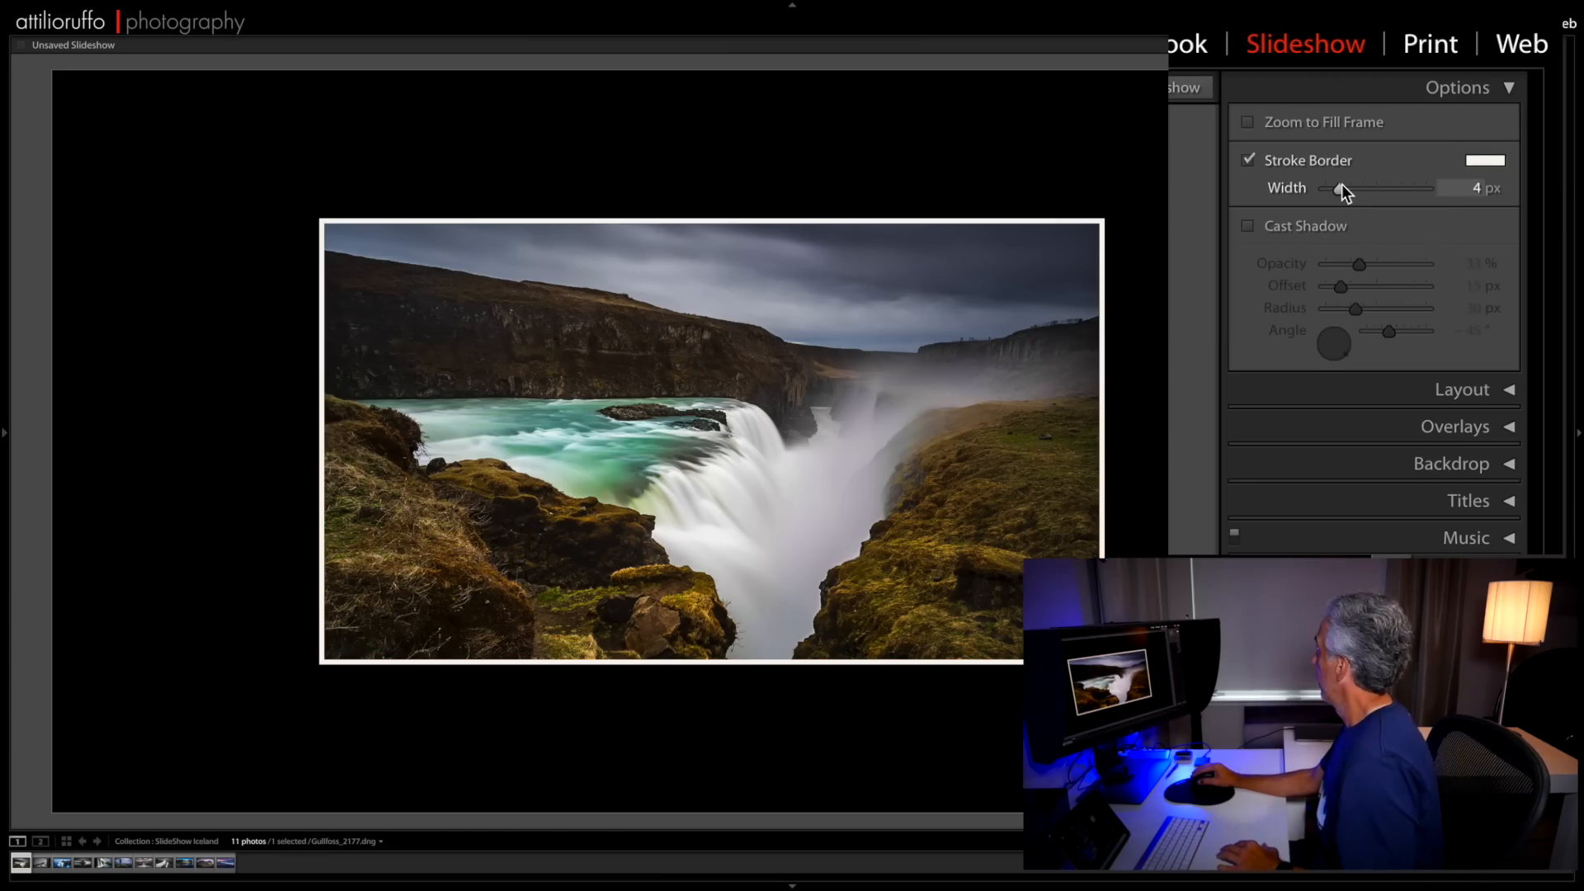
pyautogui.moveTo(1364, 184)
pyautogui.mouseDown()
pyautogui.moveTo(1384, 189)
pyautogui.moveTo(1320, 195)
pyautogui.mouseUp()
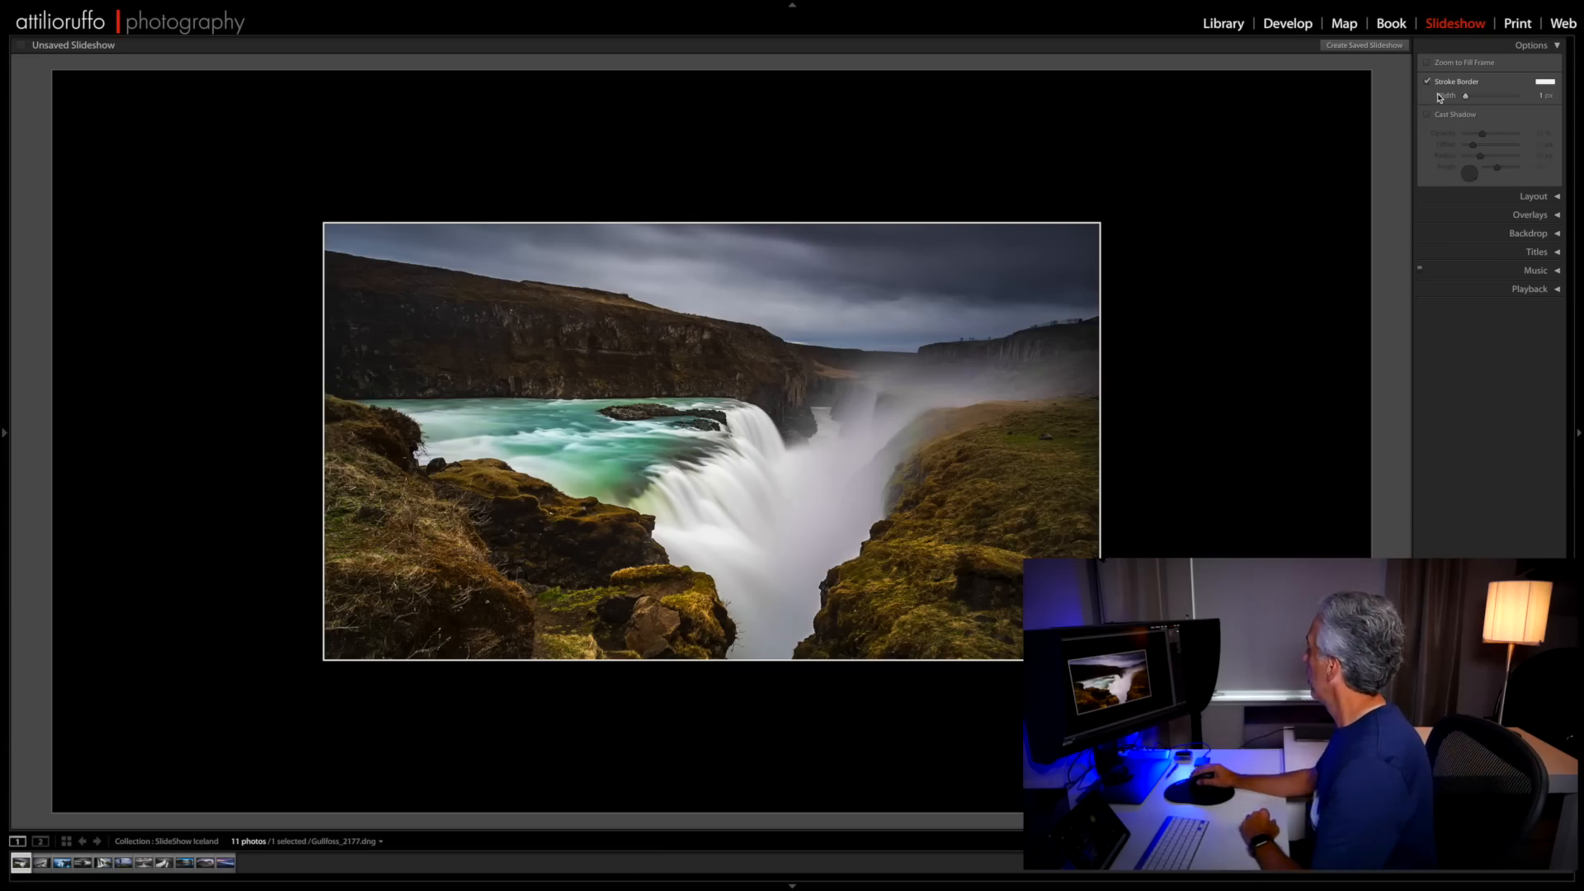
pyautogui.click(1427, 81)
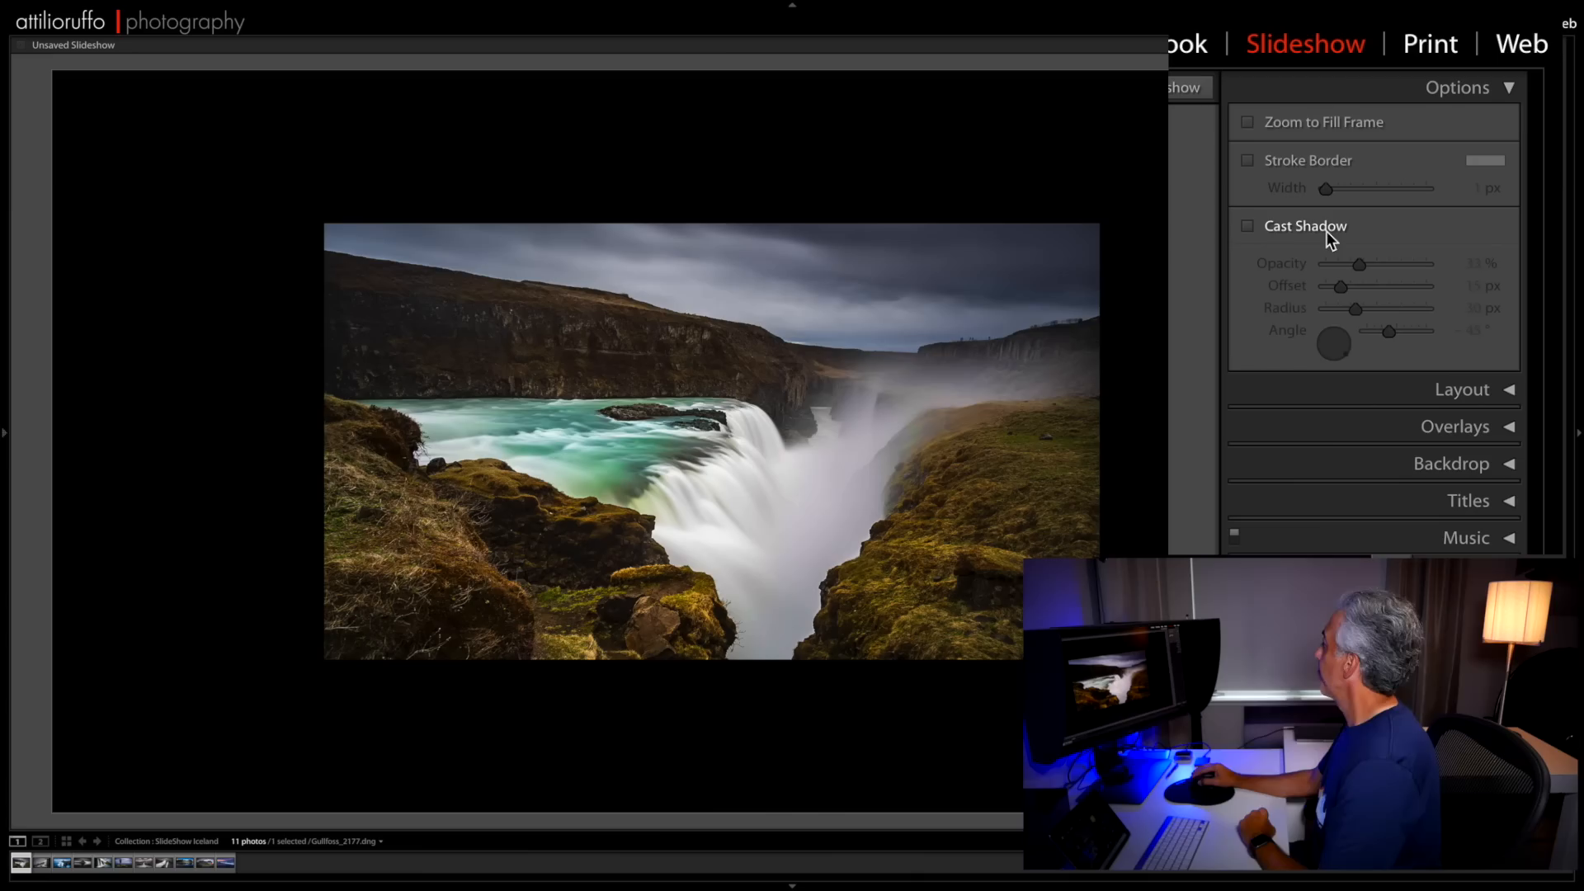
pyautogui.click(1255, 226)
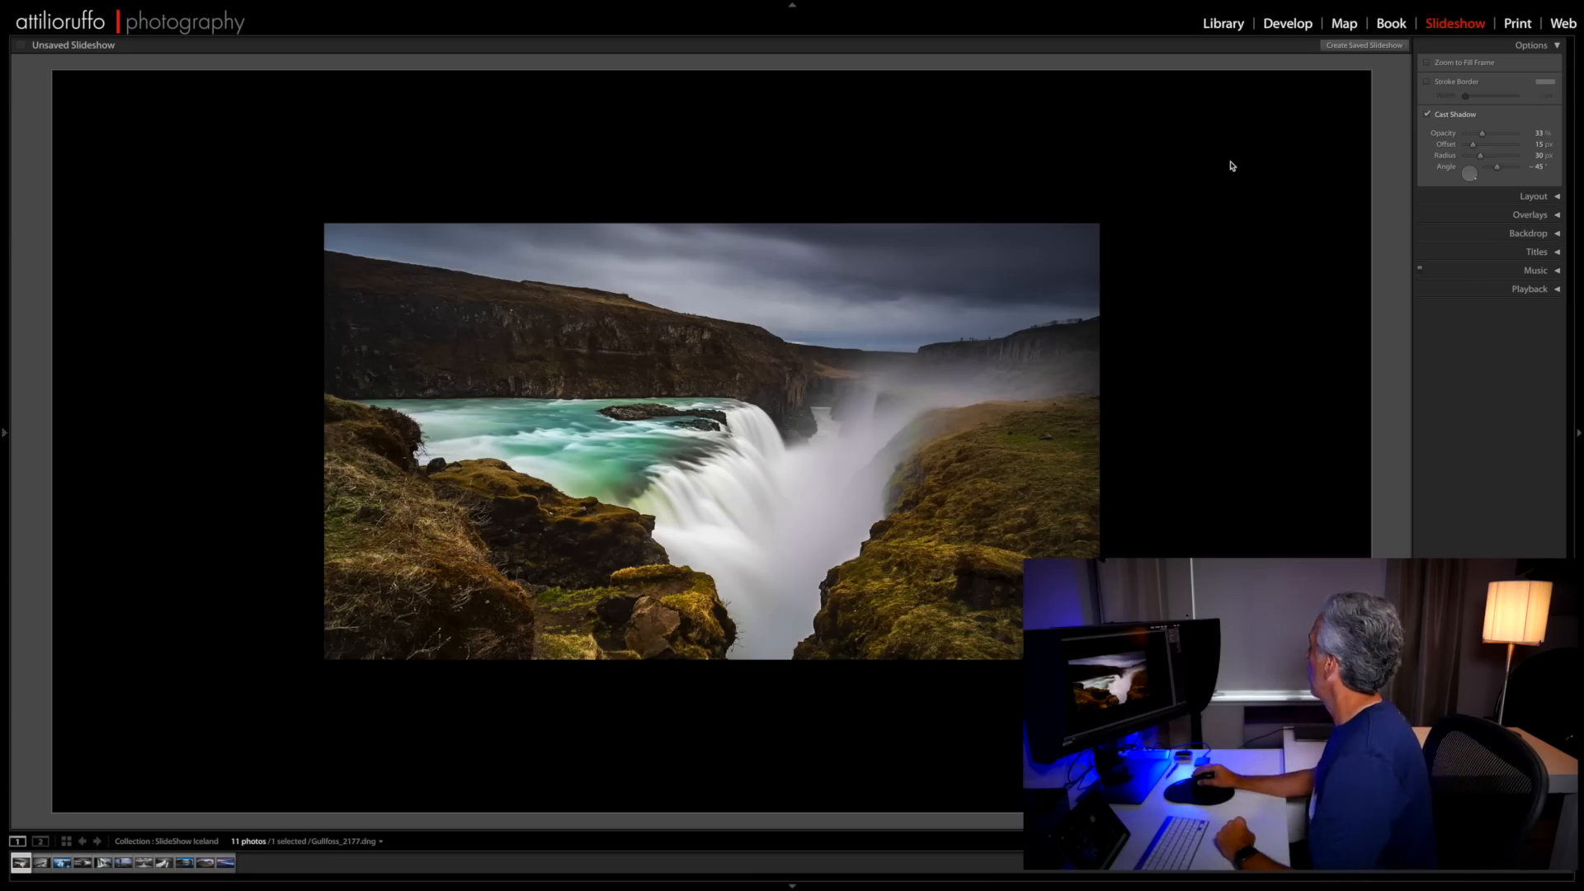
pyautogui.click(1426, 115)
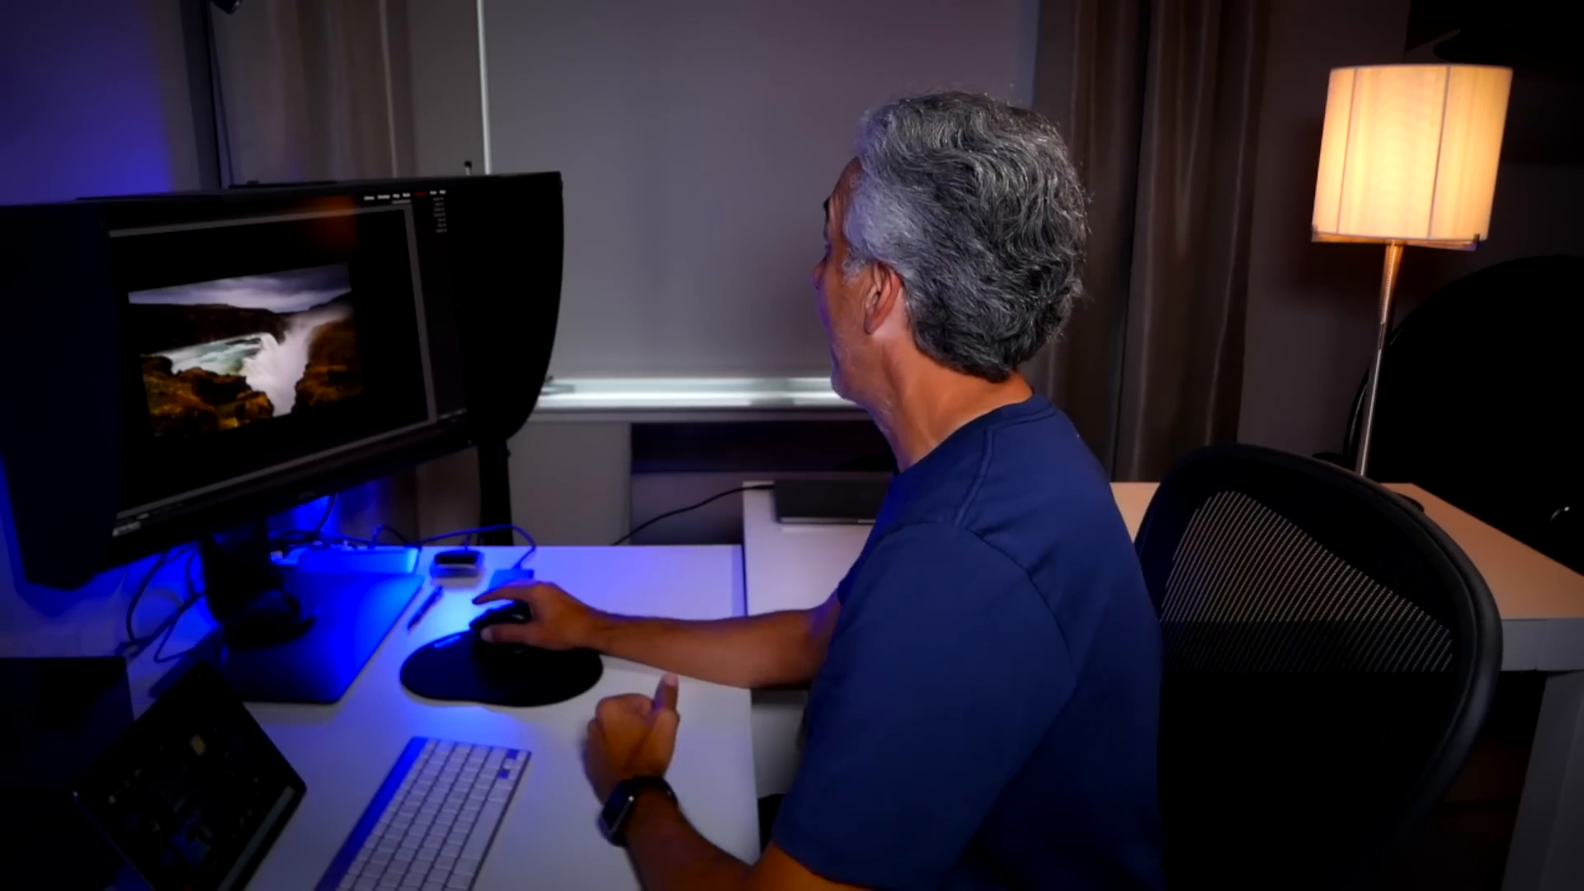
# - Set the linked left, right, top and bottom layout margins to 112 px and open the Aspect Preview choices
pyautogui.click(1537, 64)
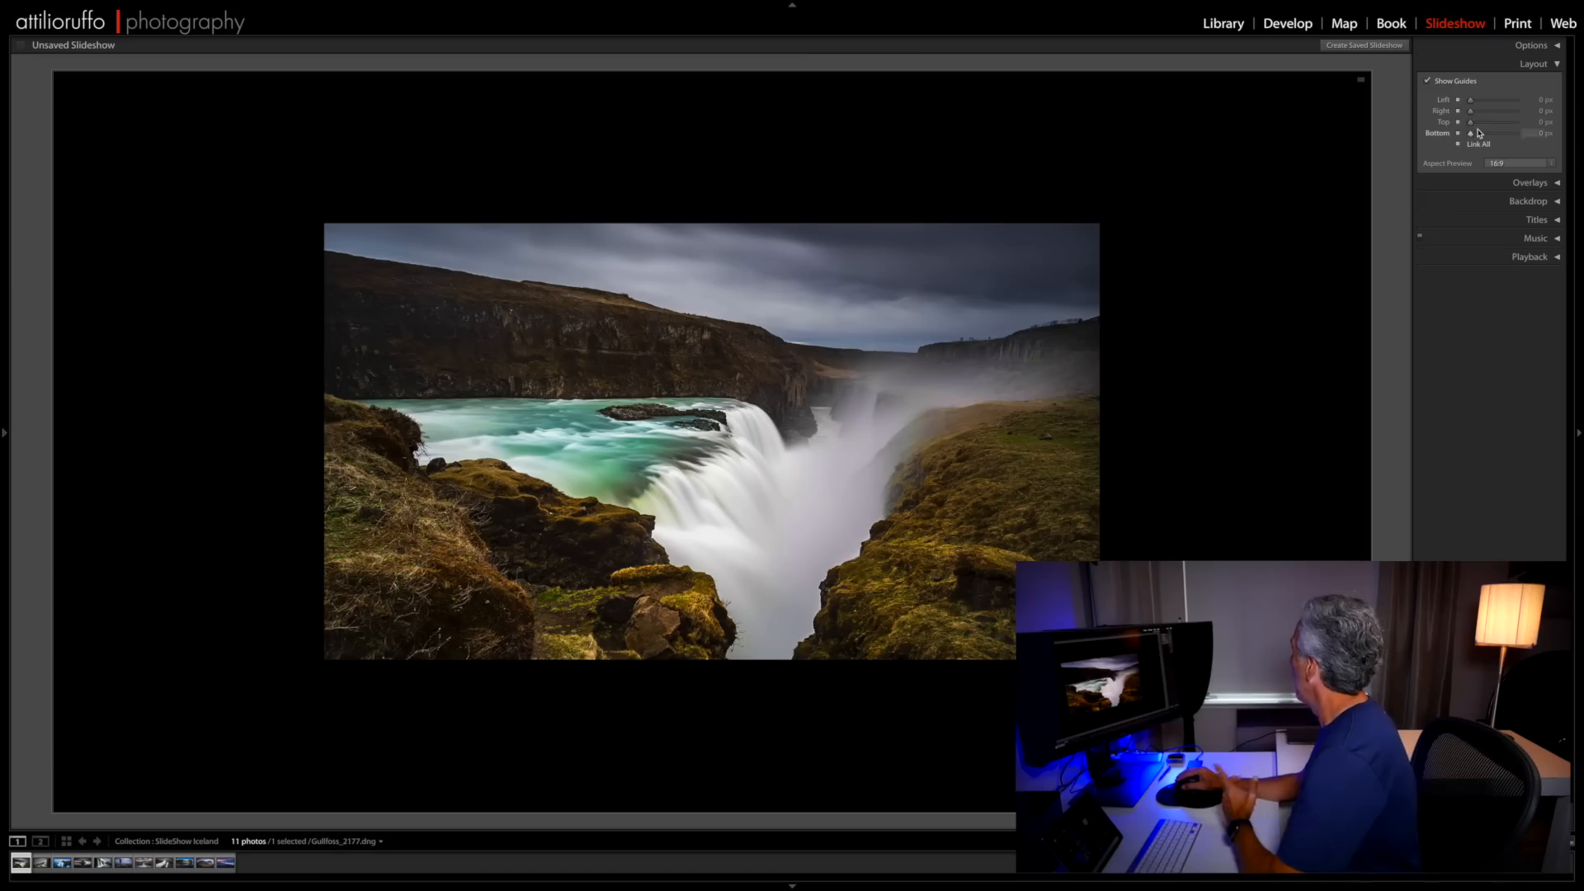
pyautogui.click(1474, 102)
pyautogui.moveTo(1473, 101)
pyautogui.mouseDown()
pyautogui.moveTo(1492, 103)
pyautogui.moveTo(1476, 103)
pyautogui.mouseUp()
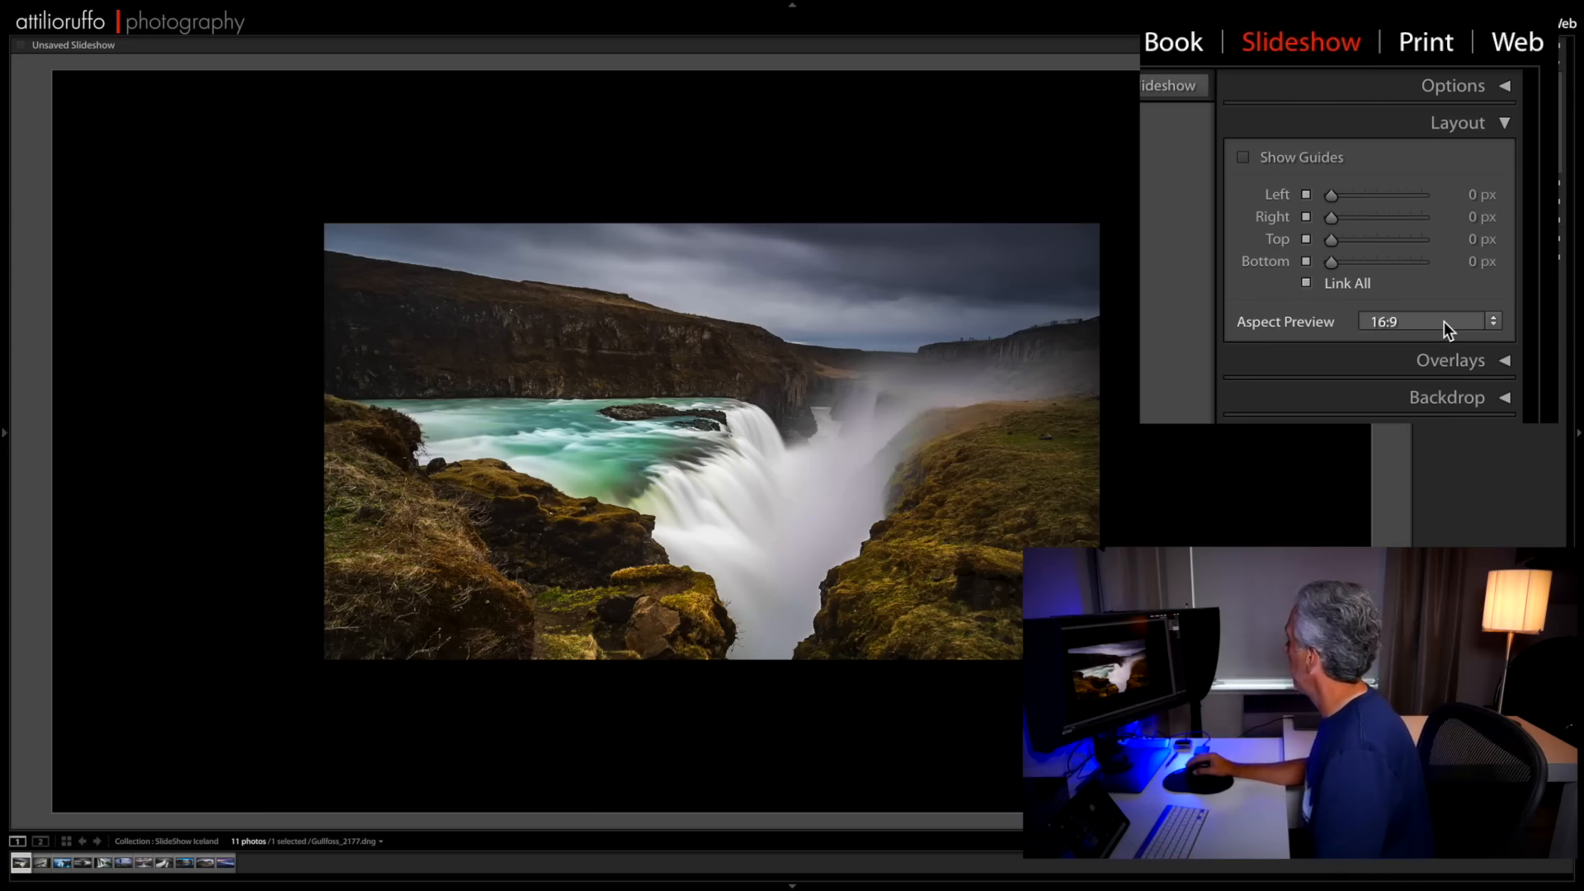
pyautogui.click(1444, 323)
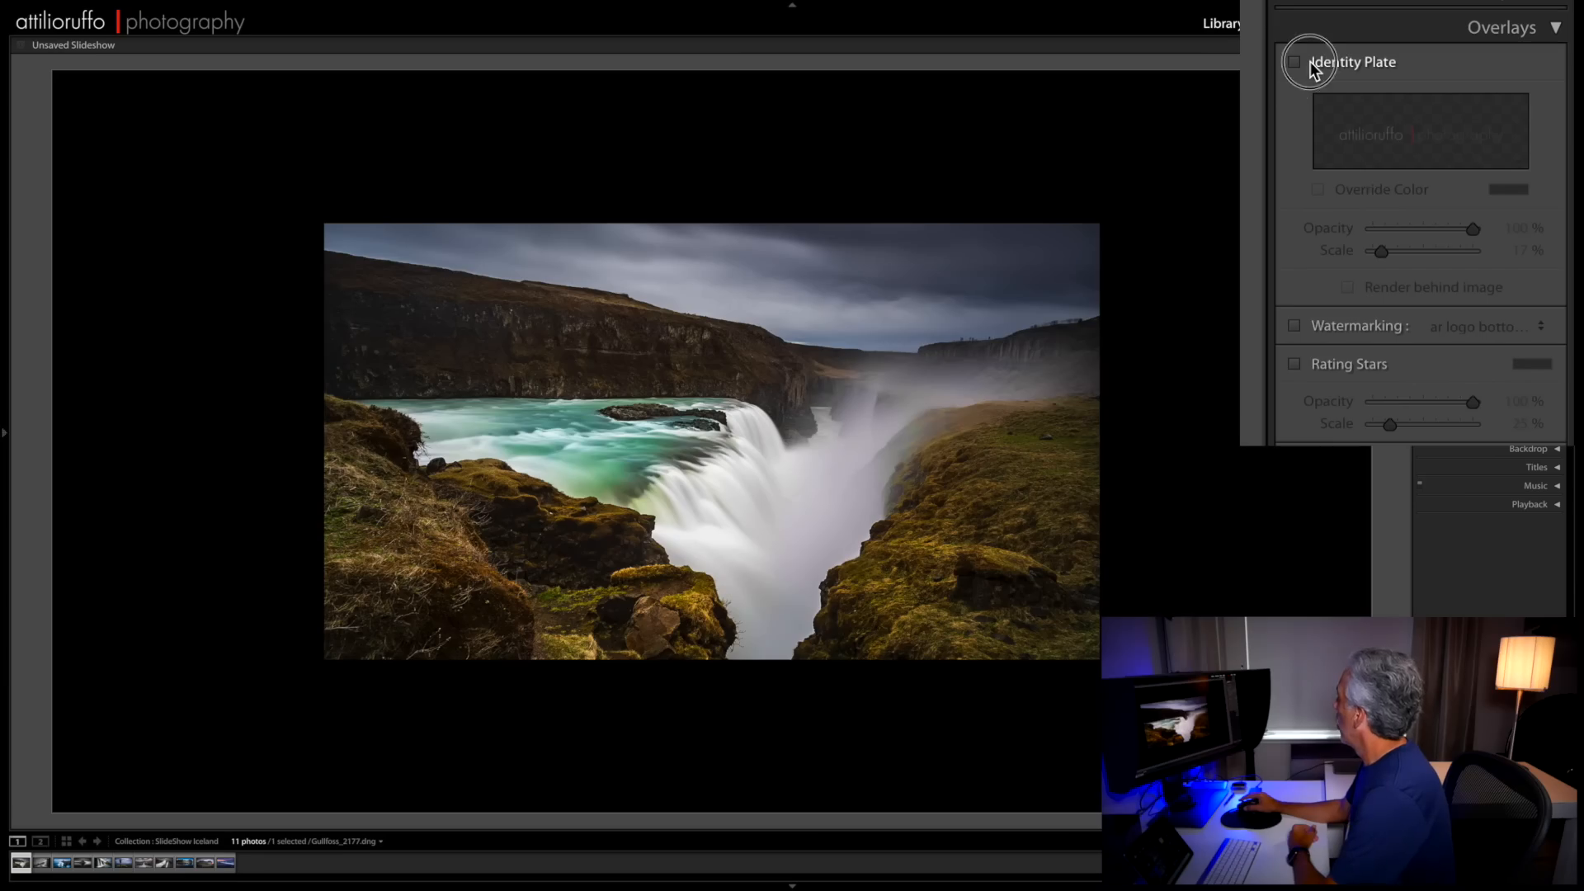
# - Try the identity plate overlay on the slide and choose a graphical identity plate in its editor
pyautogui.click(1294, 62)
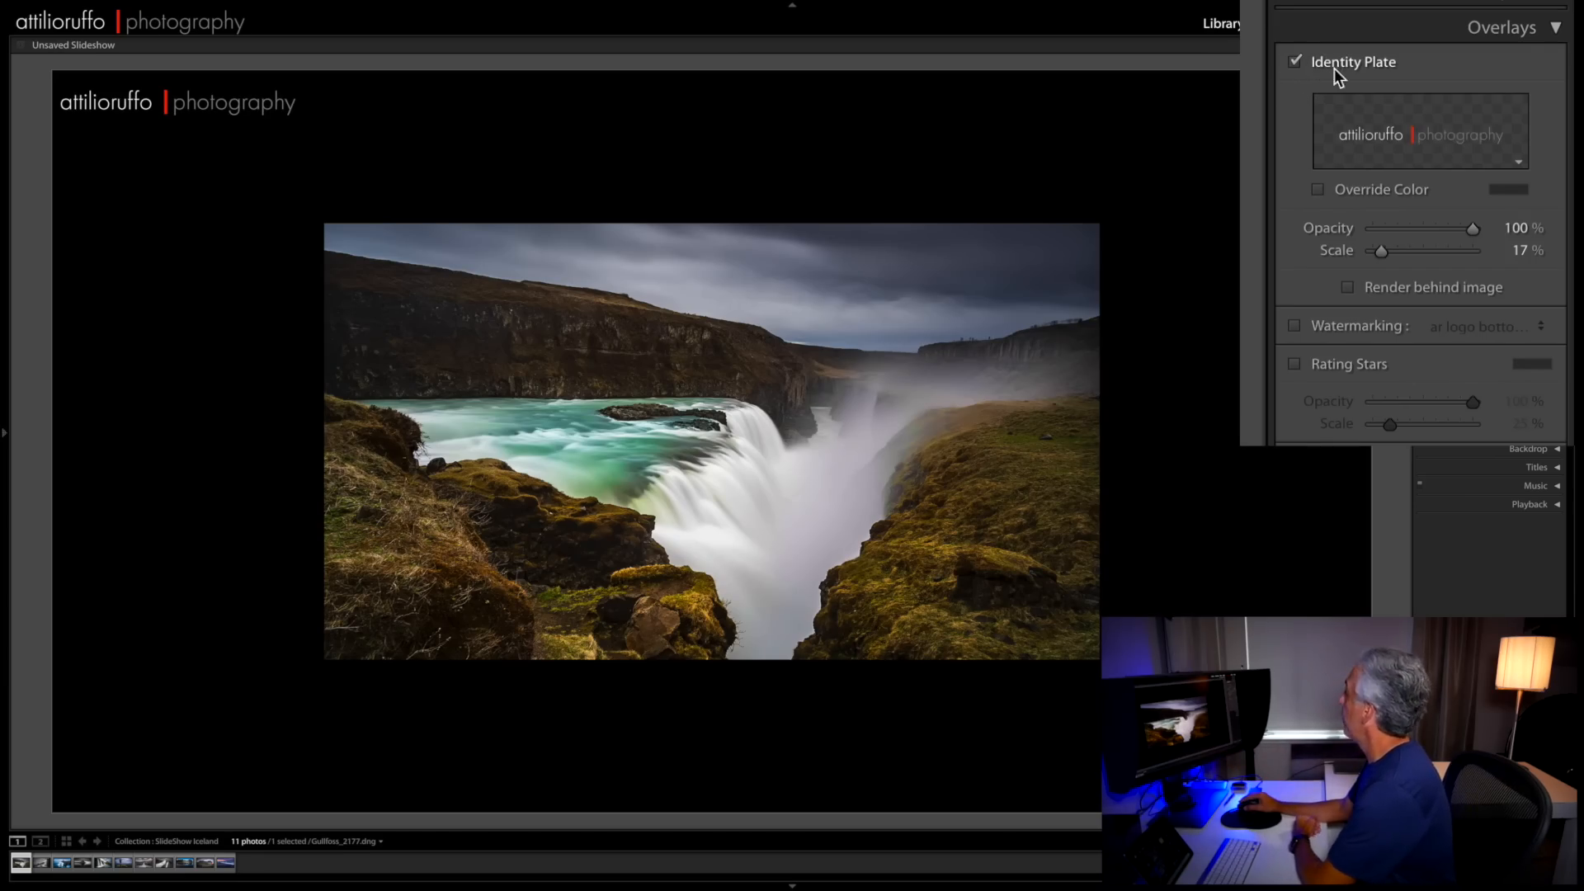
pyautogui.click(1519, 165)
pyautogui.click(1492, 242)
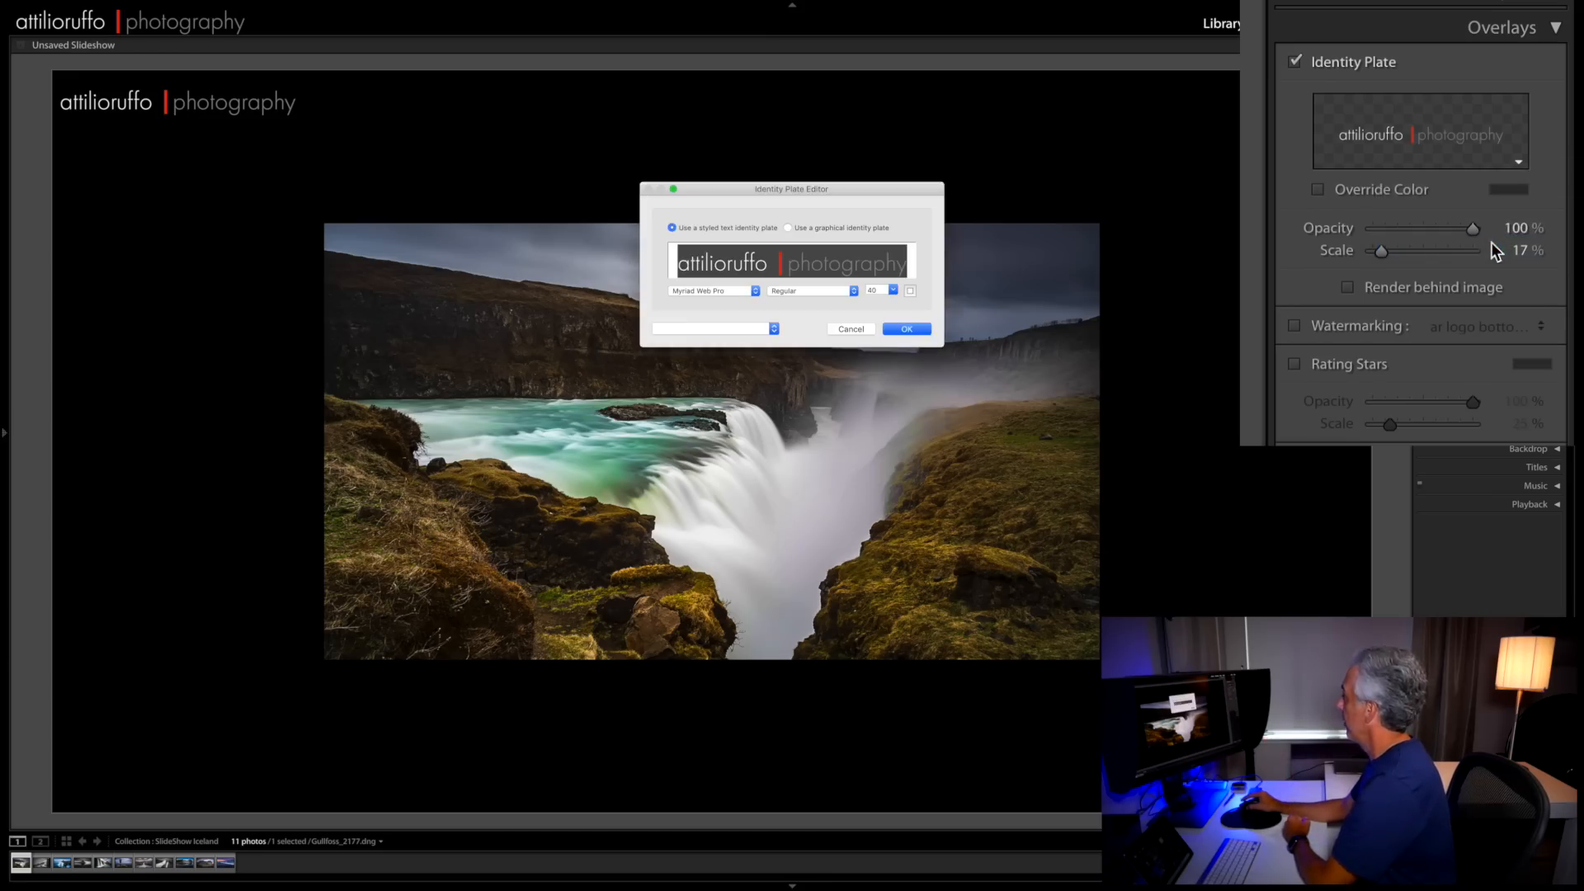
pyautogui.click(789, 229)
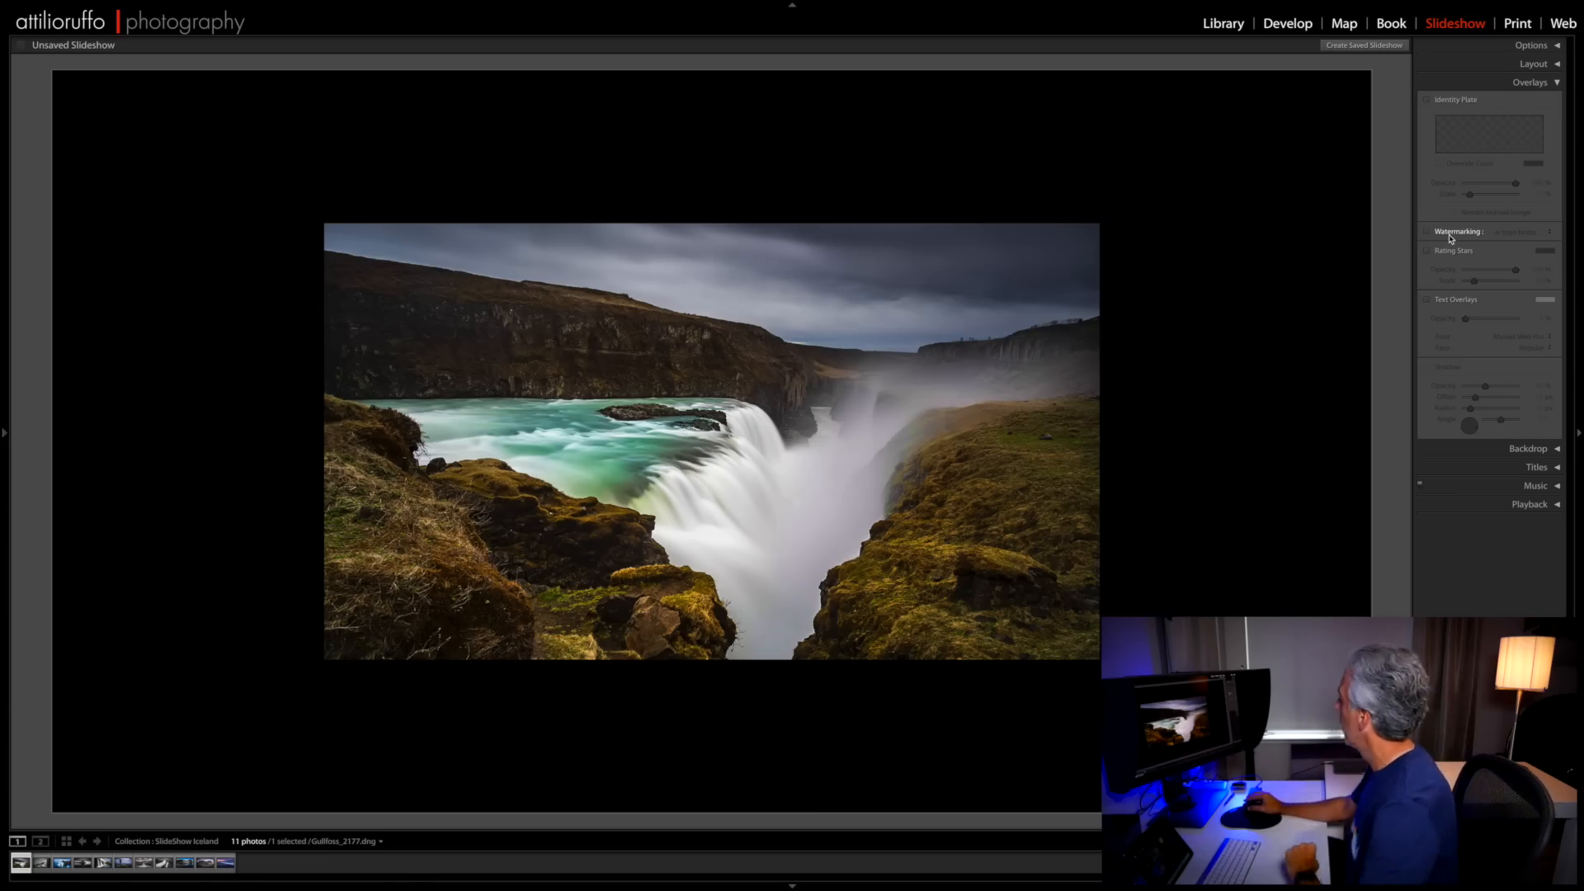
# - Try the logo watermark on the slide, turn it off again, and try the Rating Stars overlay
pyautogui.click(1427, 232)
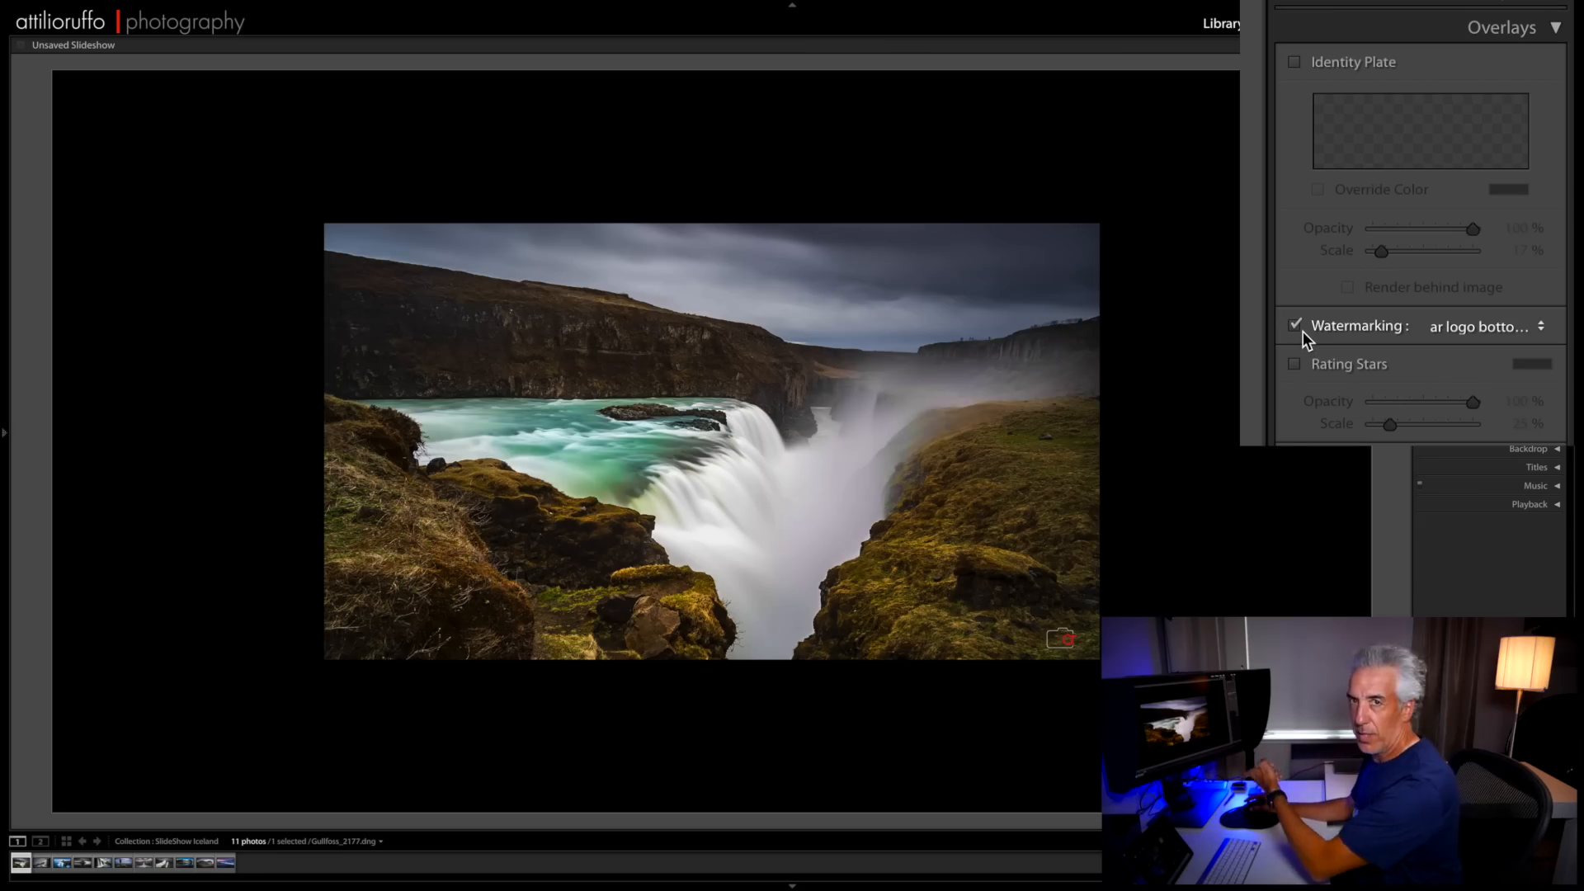
pyautogui.click(1297, 327)
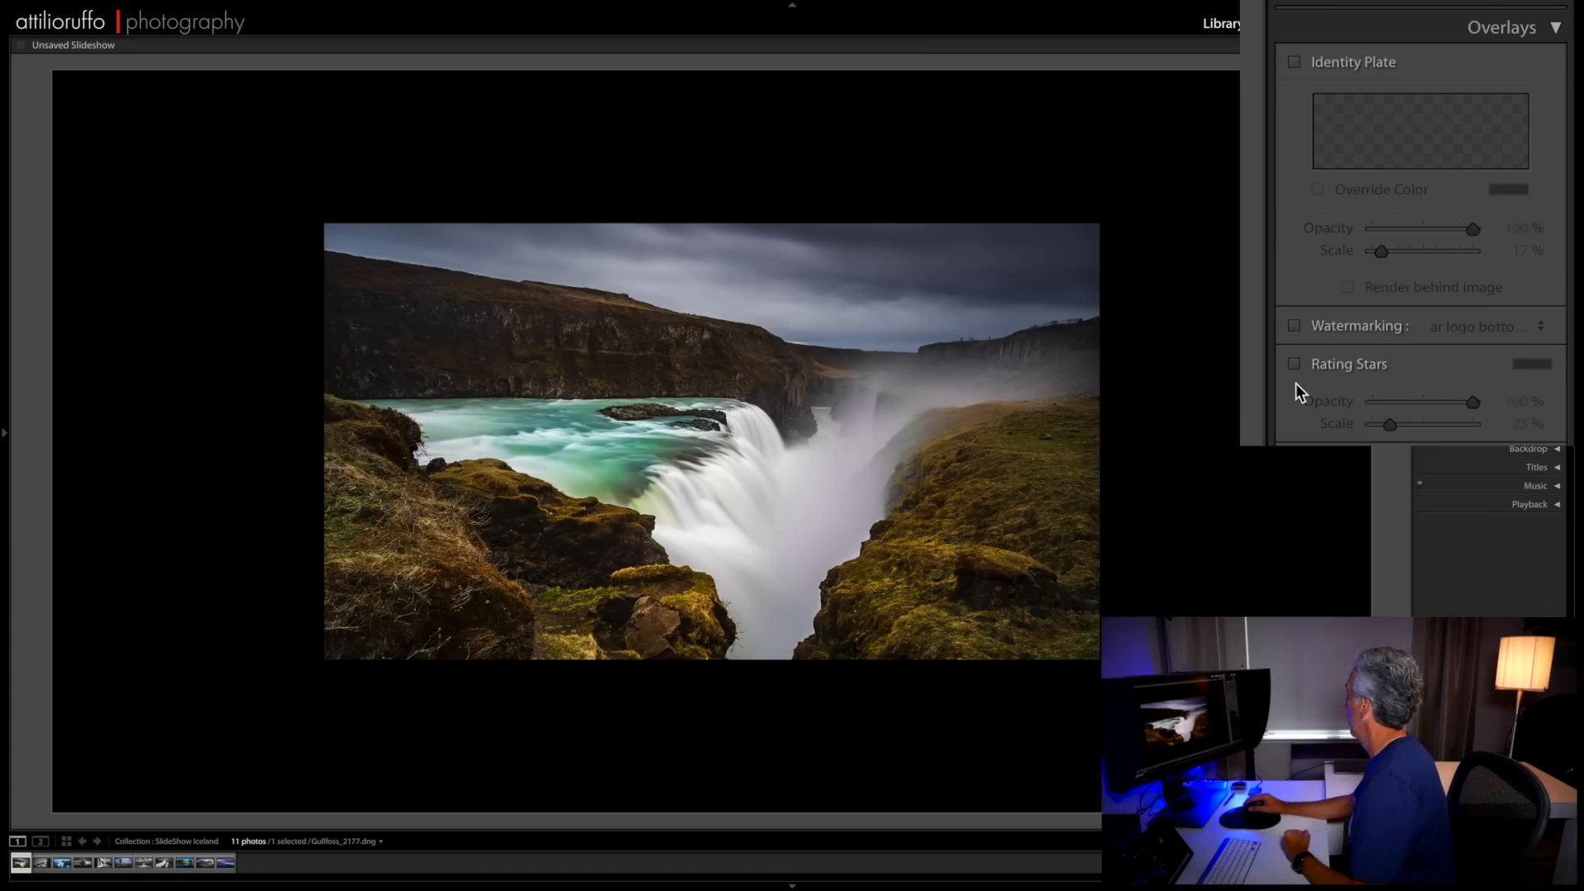
pyautogui.click(1299, 368)
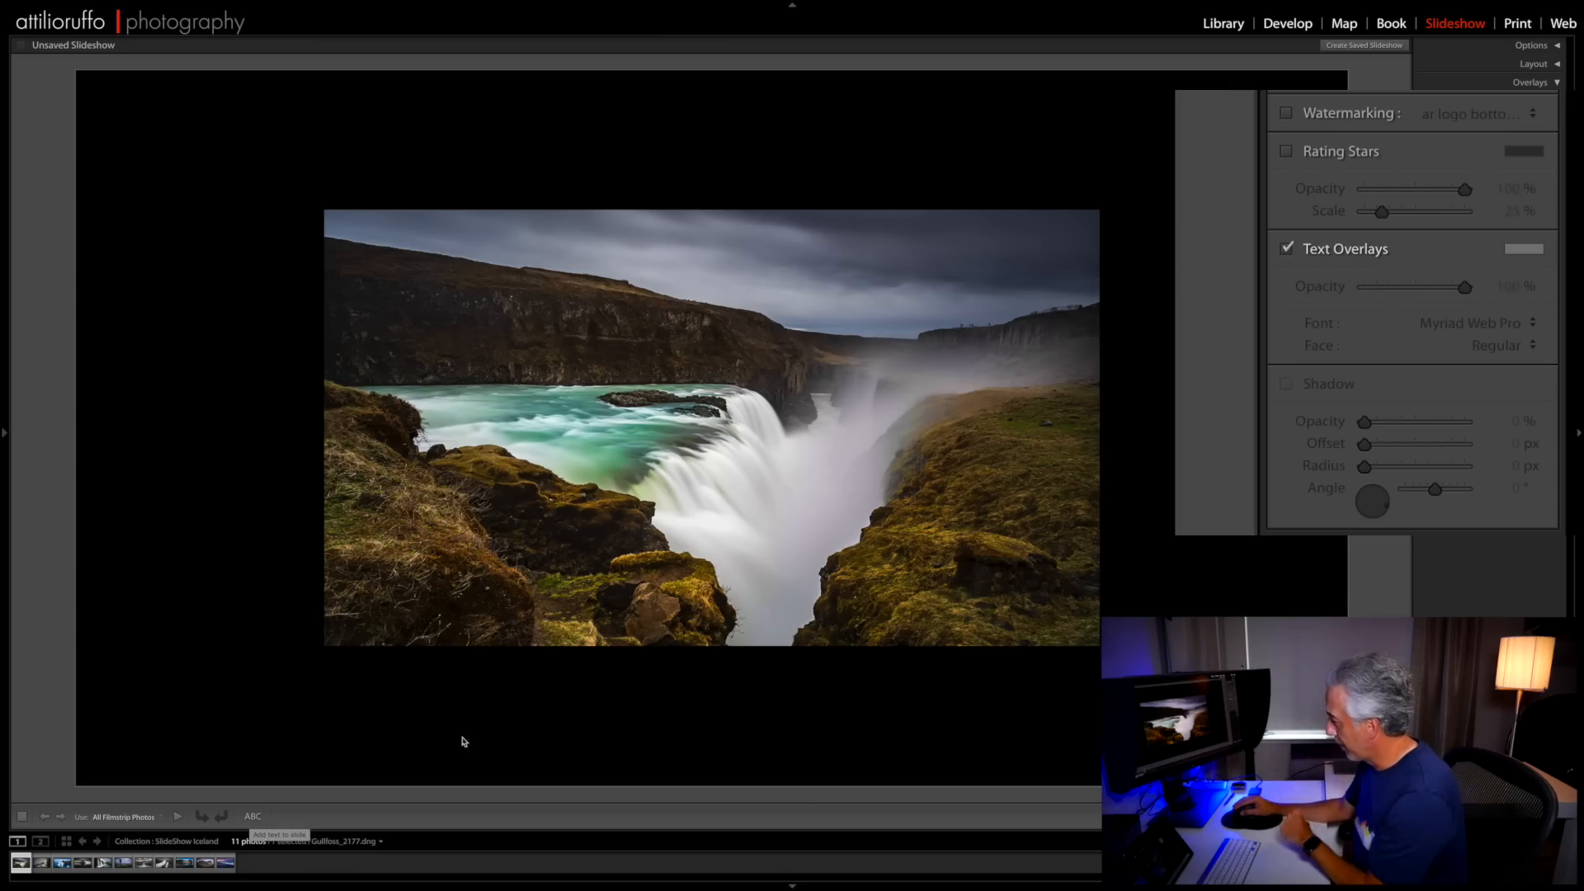
# - Add the custom text overlay "Hello YouTube!" to the slide and move it to the centre below the photo
pyautogui.click(253, 817)
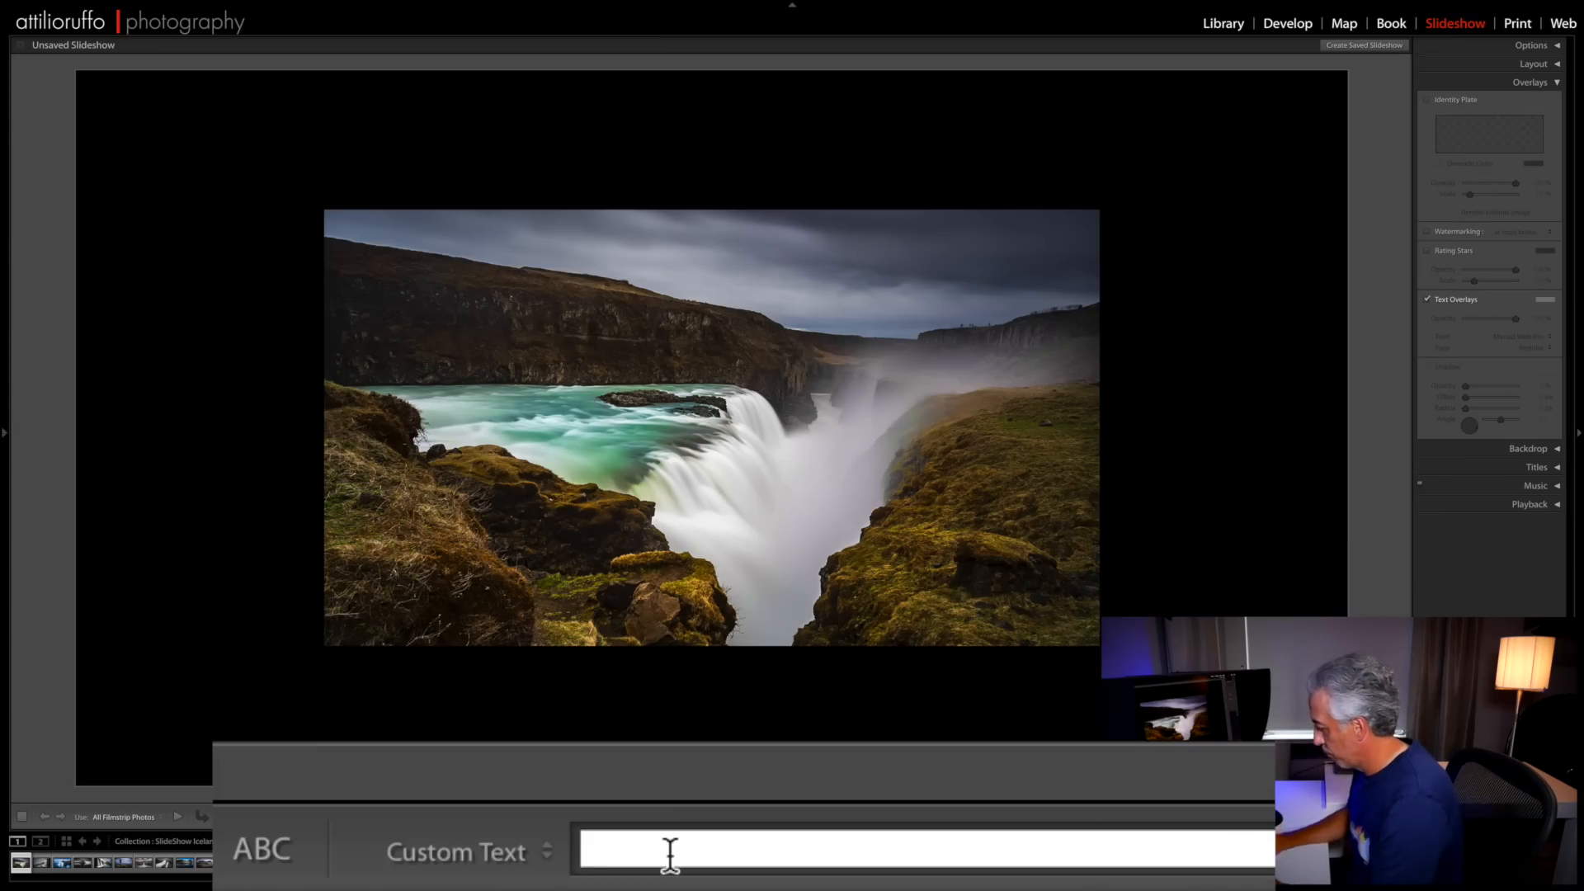
pyautogui.write('H')
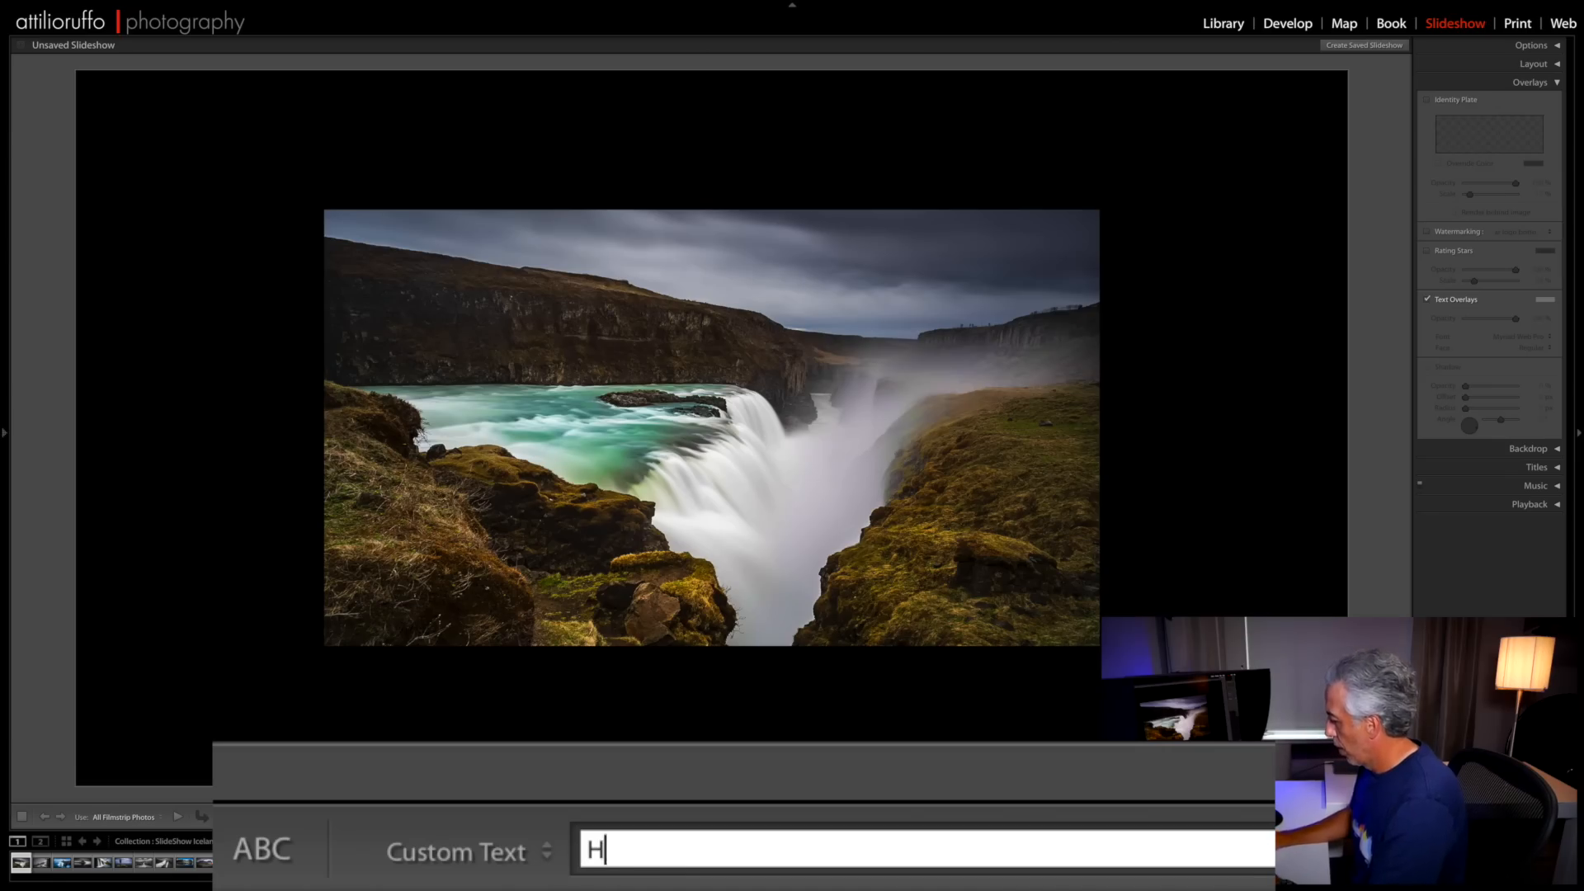
pyautogui.write('ello You')
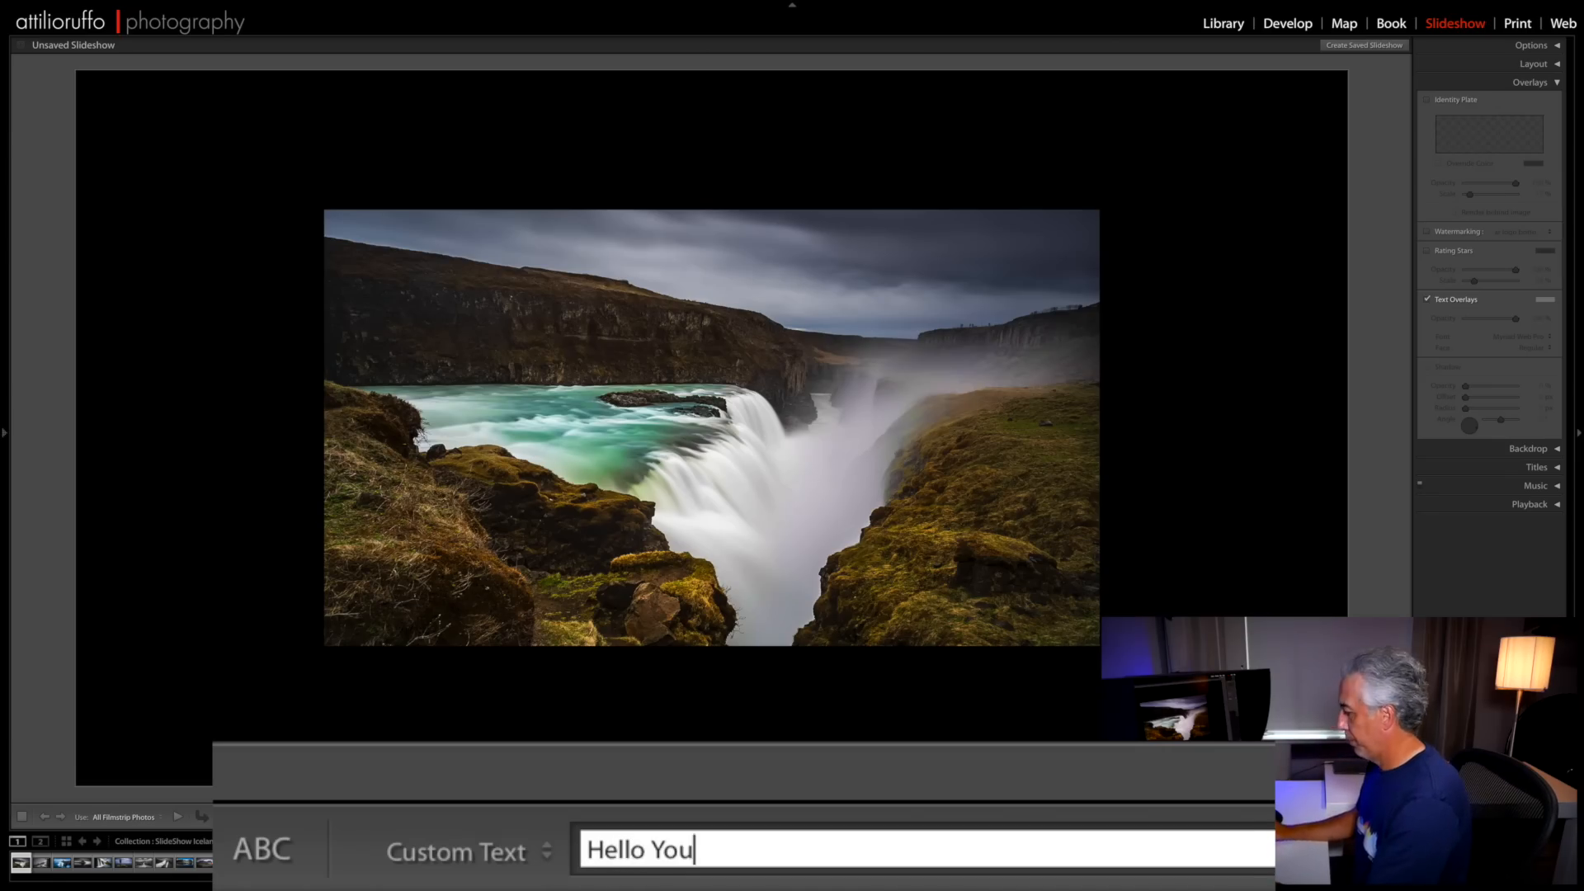
pyautogui.write('Tube!')
pyautogui.press('Return')
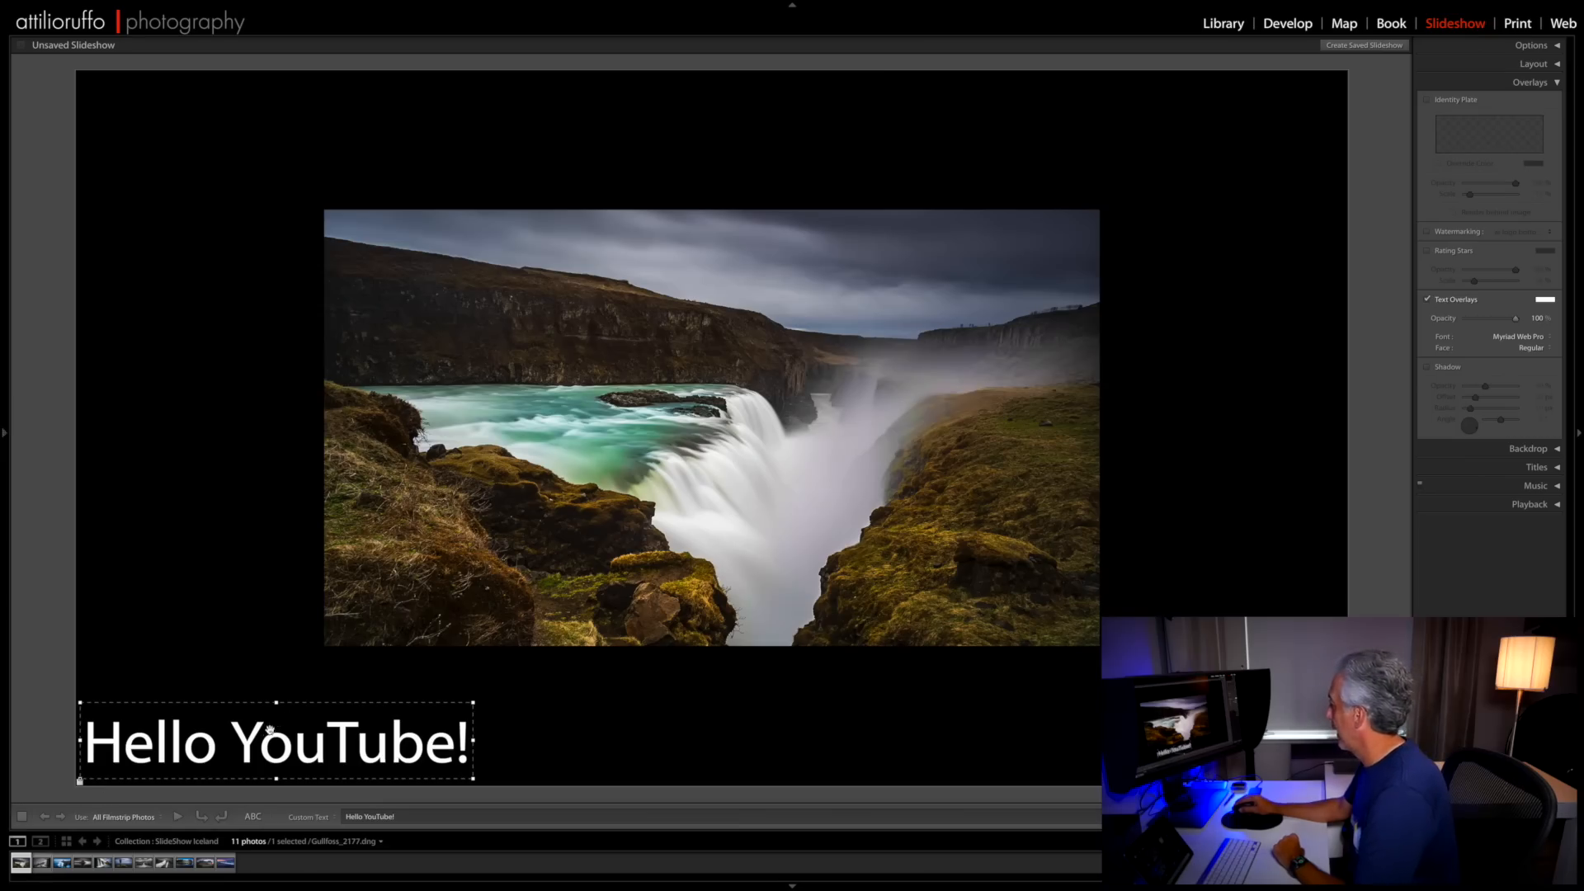
pyautogui.moveTo(290, 735); pyautogui.dragTo(695, 694)
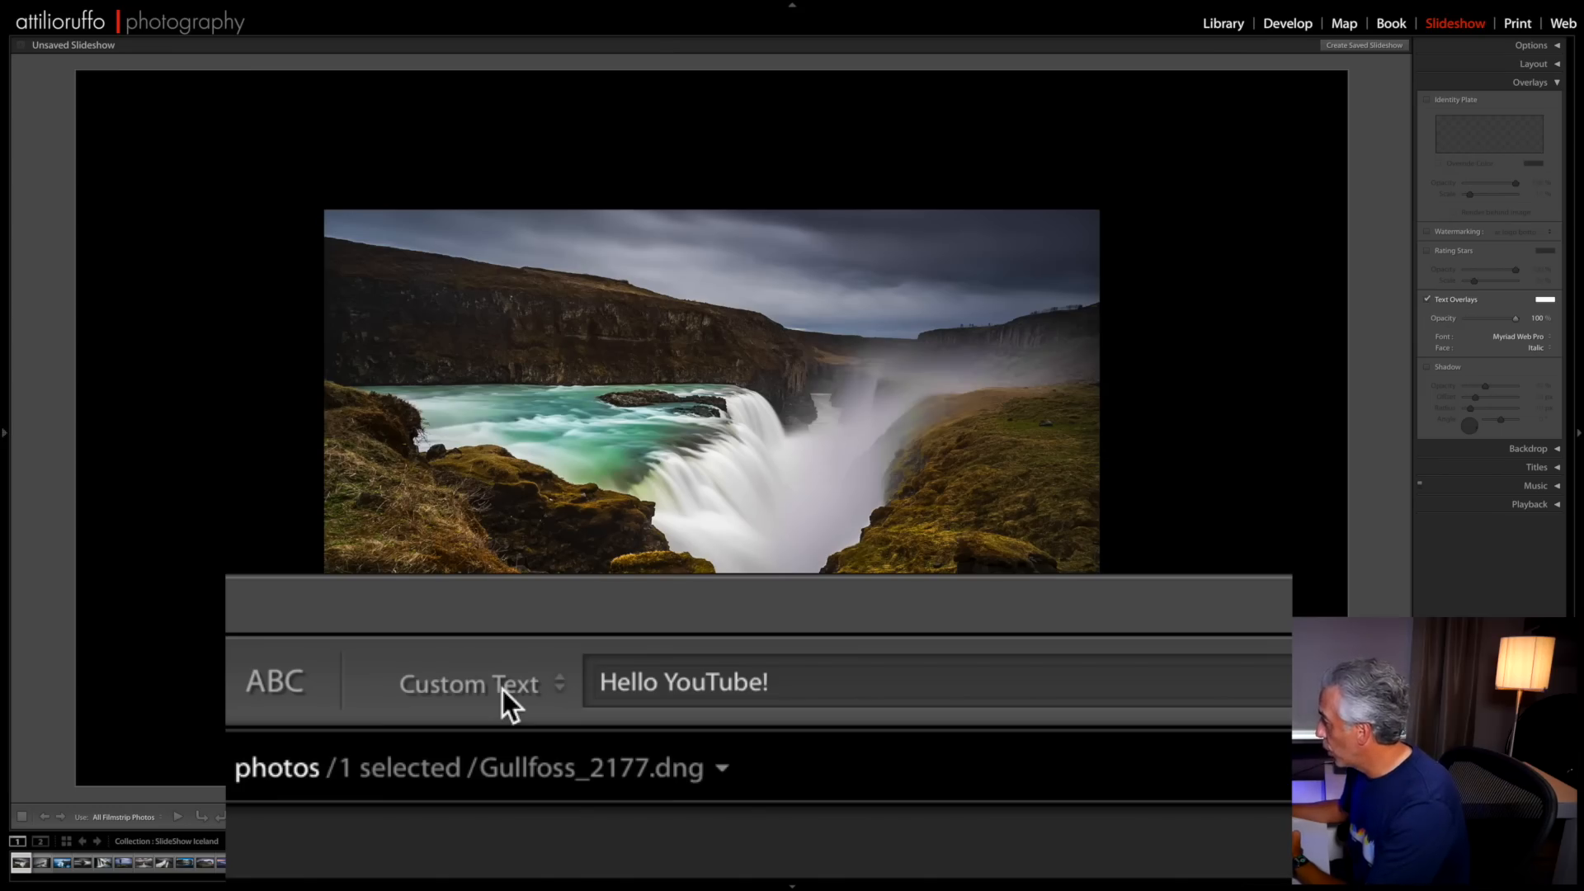
# - Change the slide's custom text overlay to Exposure and hide the text overlays
pyautogui.click(502, 690)
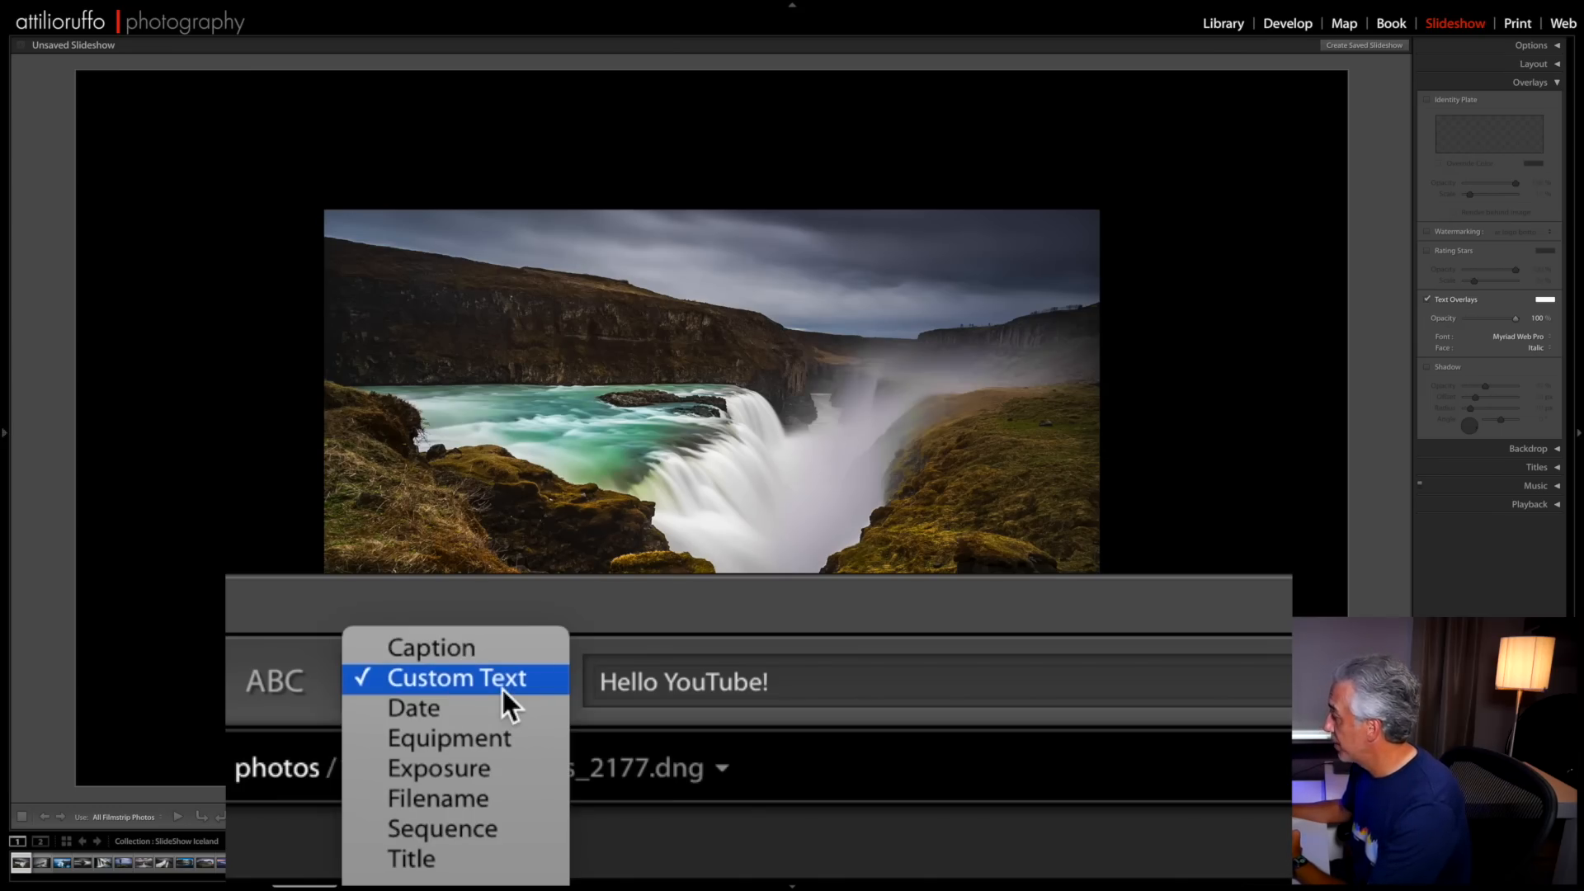
pyautogui.click(511, 768)
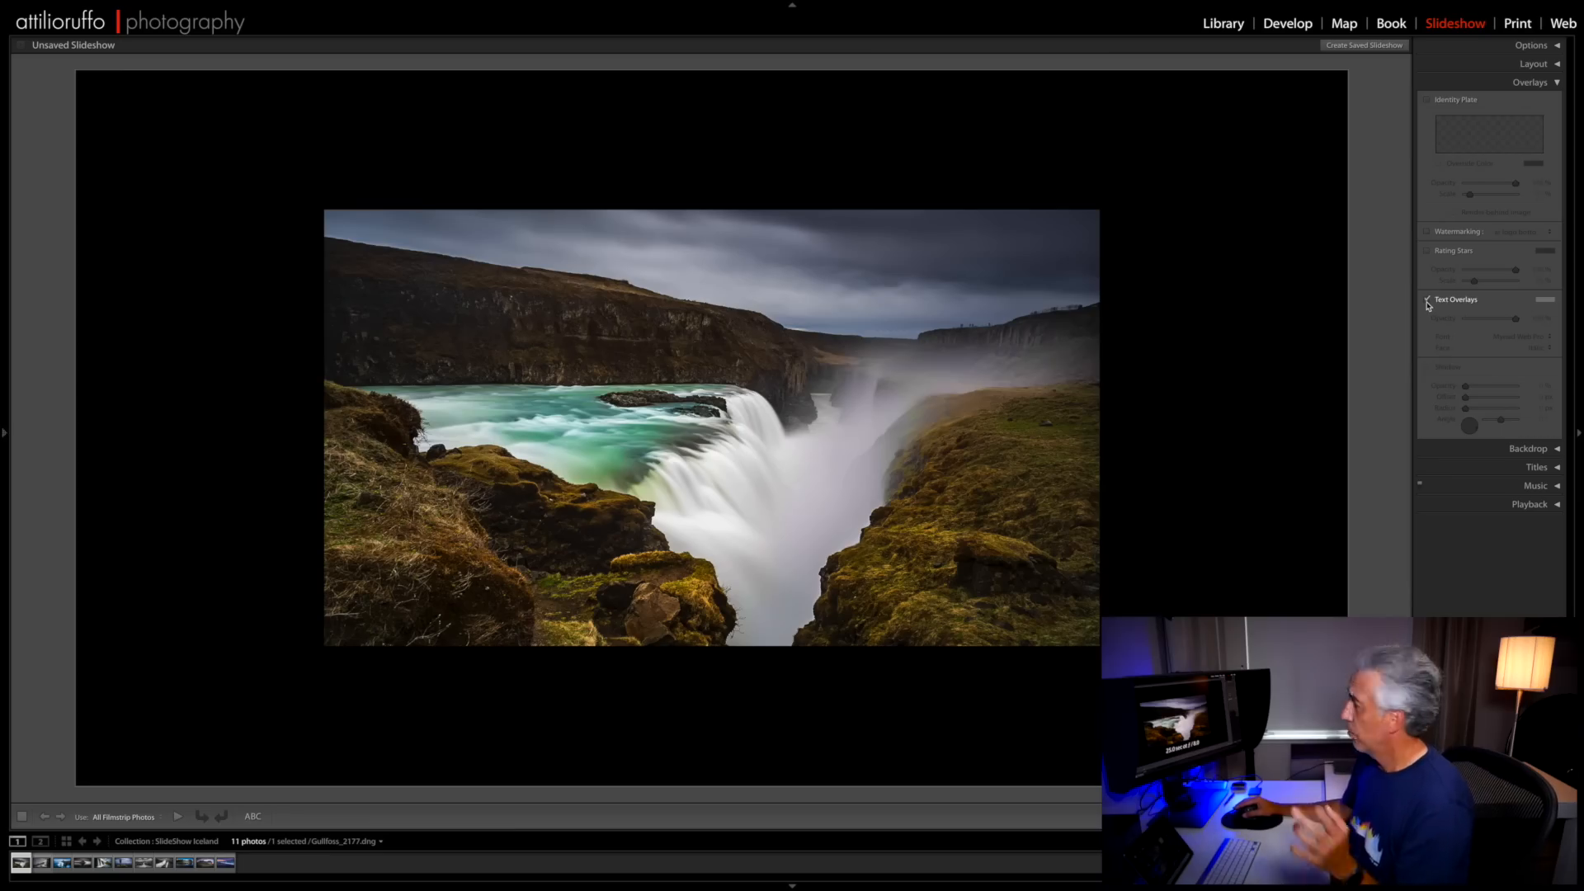
pyautogui.click(1427, 301)
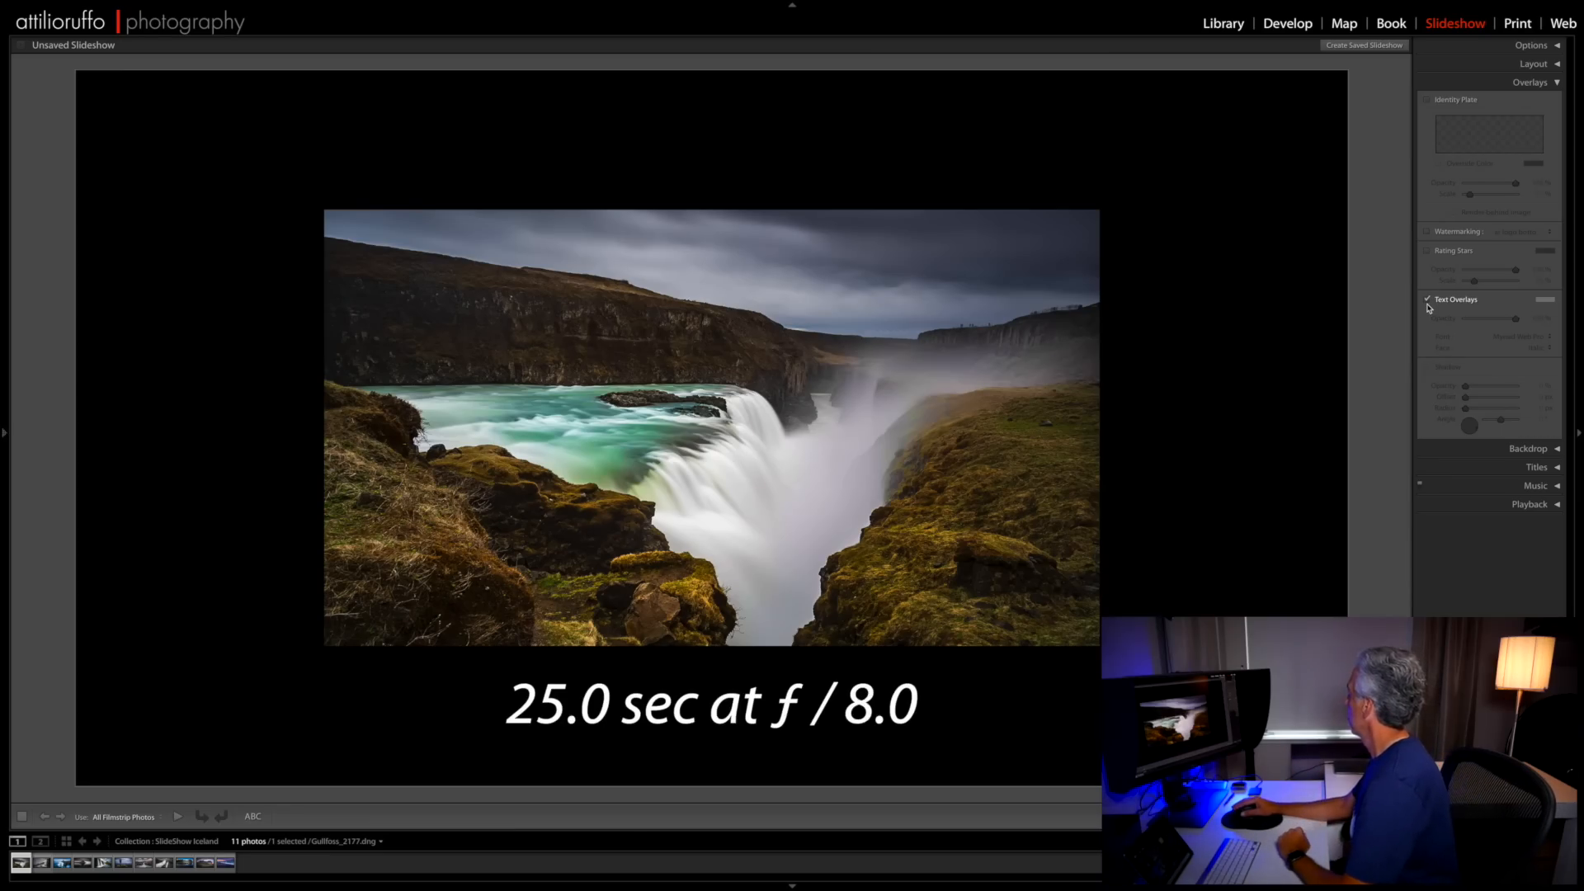
pyautogui.click(1428, 302)
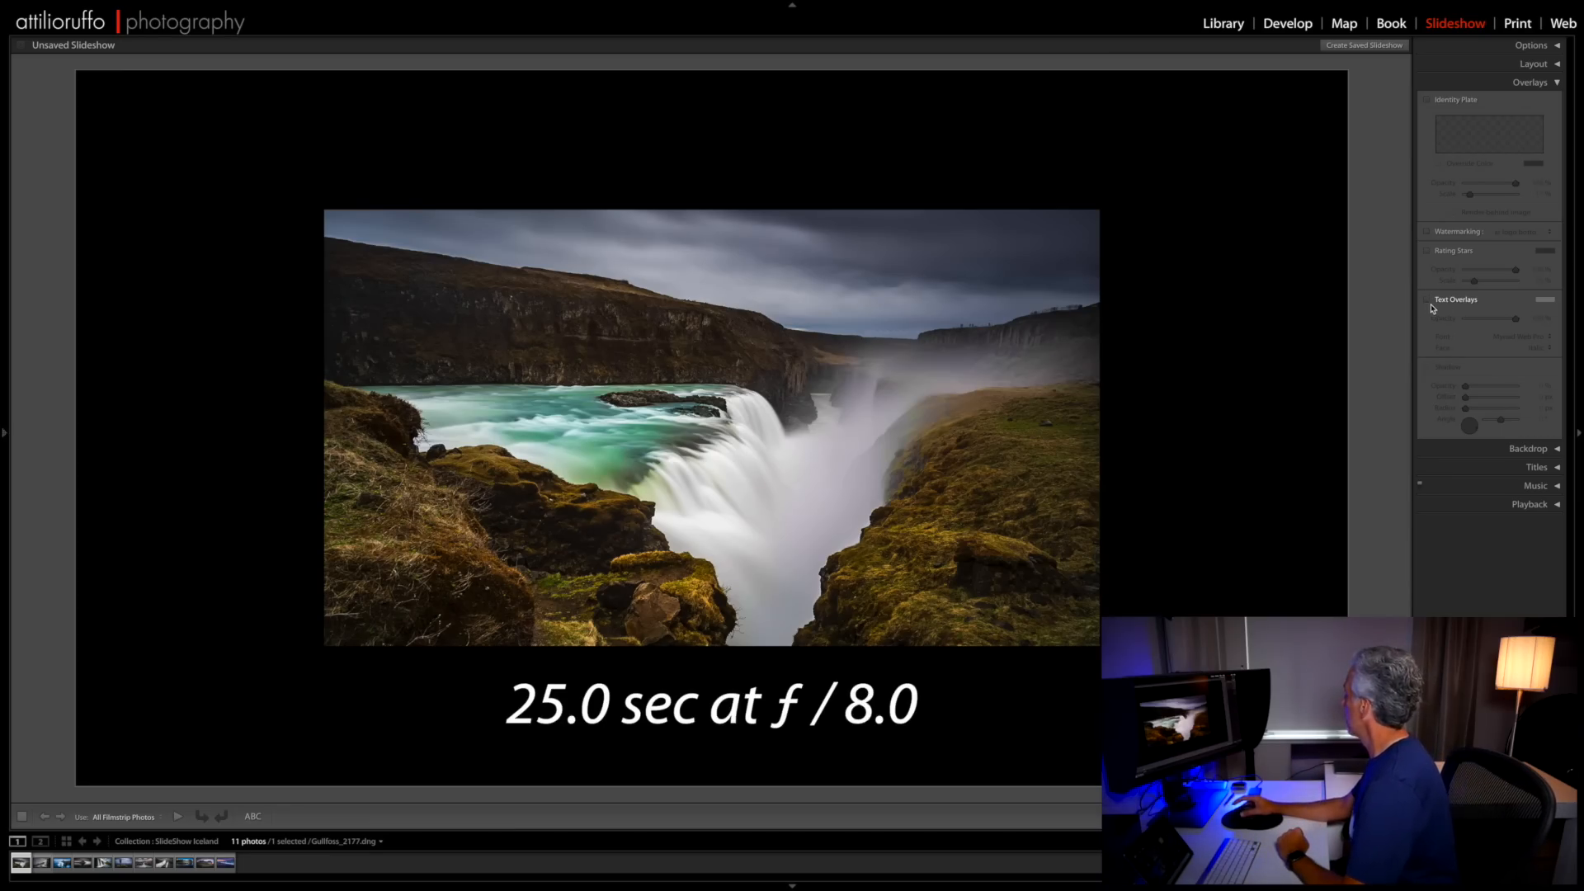
# - Try a light grey color wash on the slide backdrop and set its color back to black
pyautogui.click(1543, 84)
pyautogui.click(1543, 102)
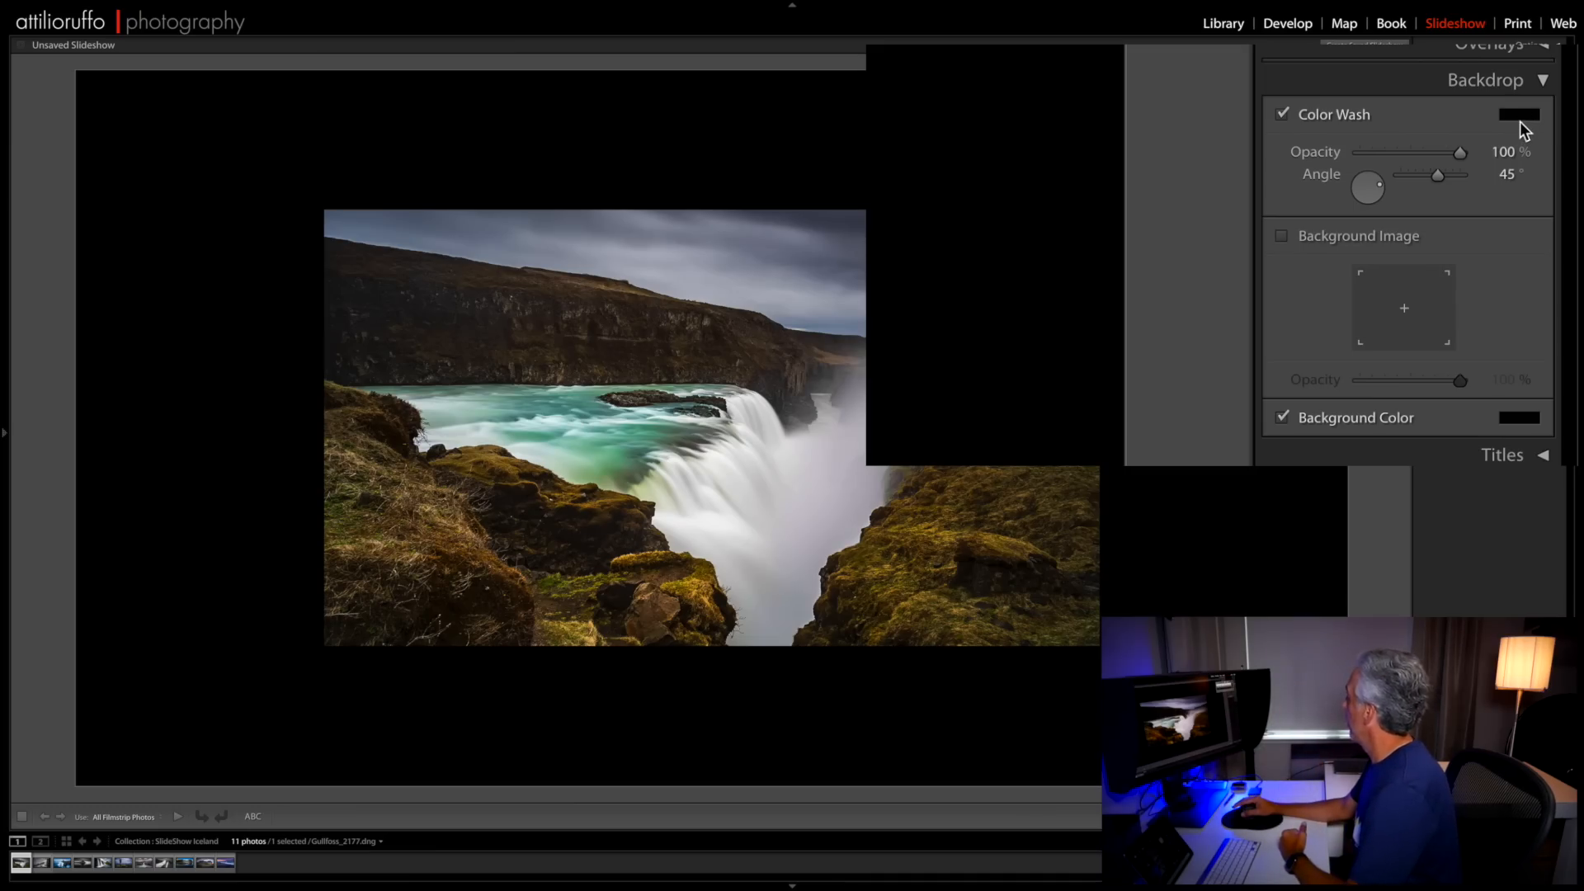
pyautogui.click(1521, 115)
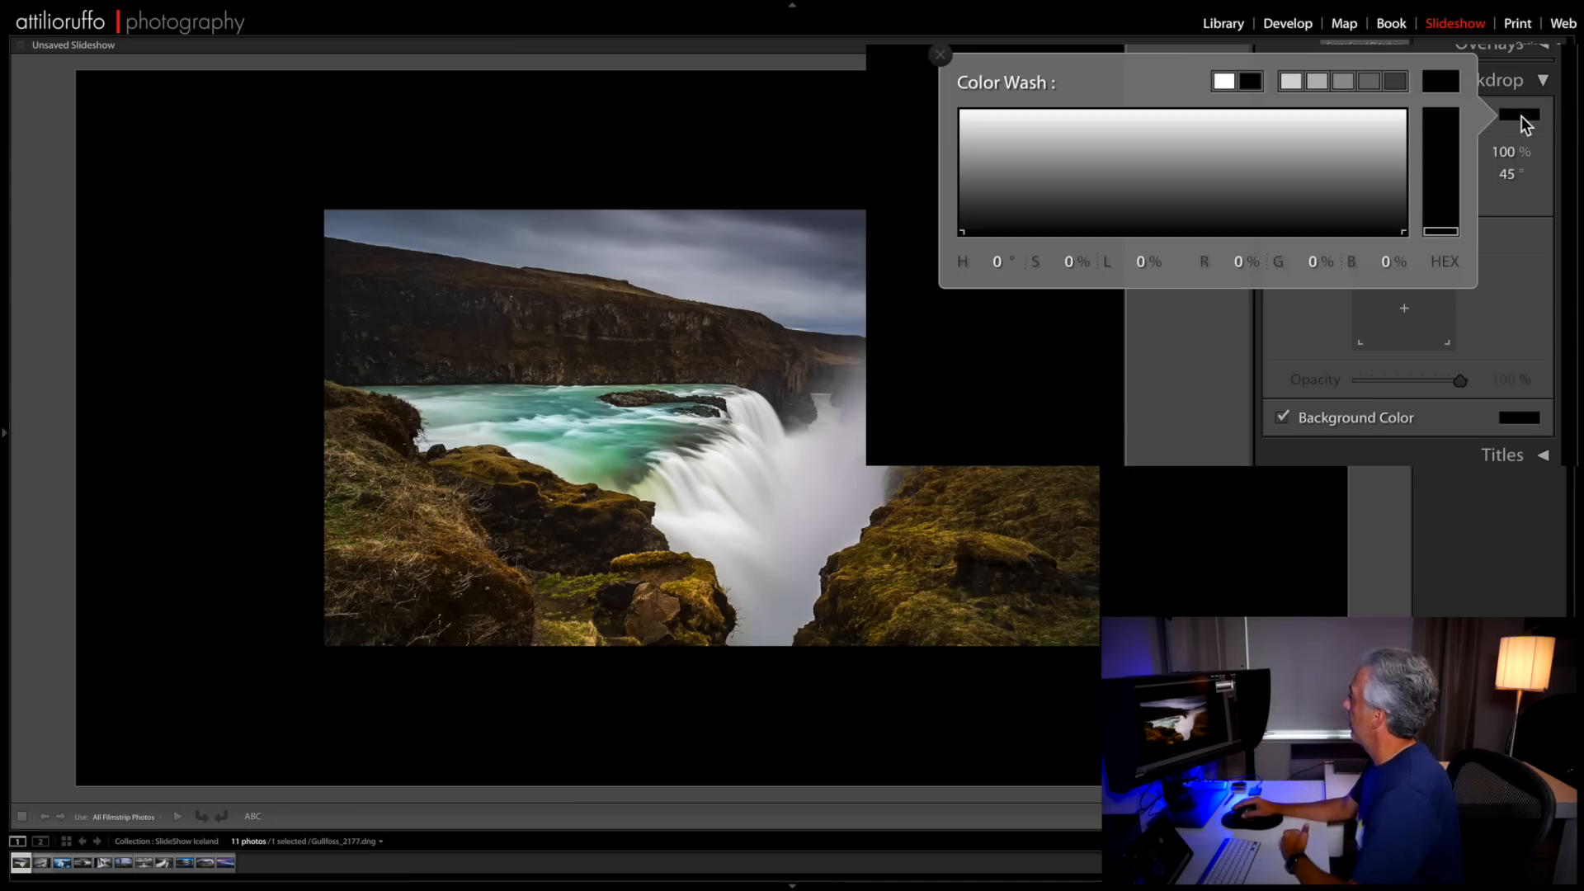
pyautogui.click(1163, 118)
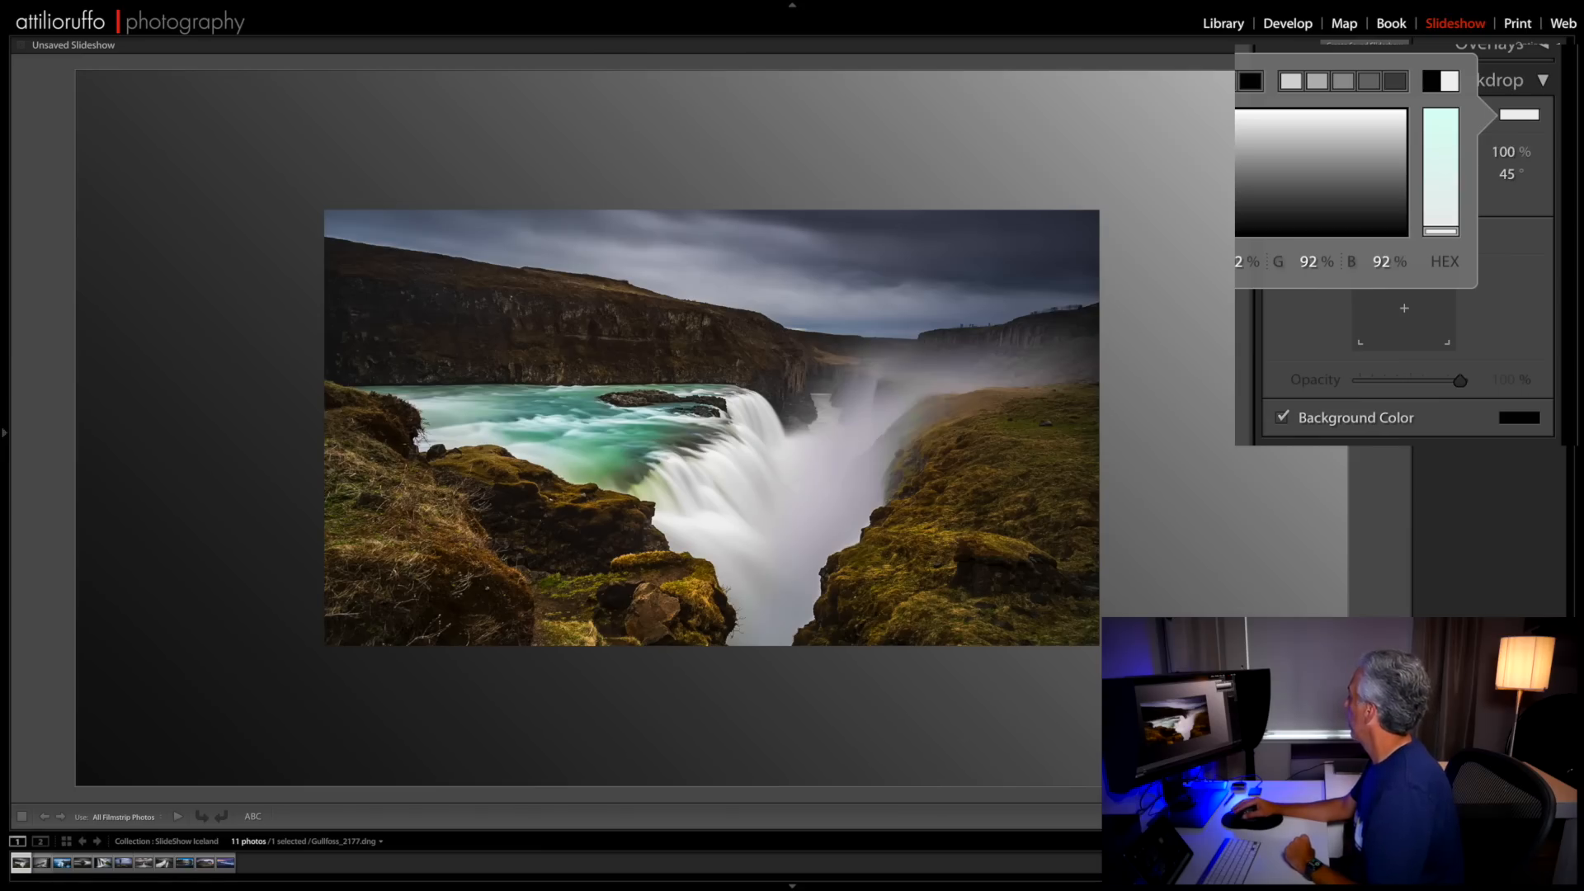
pyautogui.click(1250, 80)
pyautogui.press('Return')
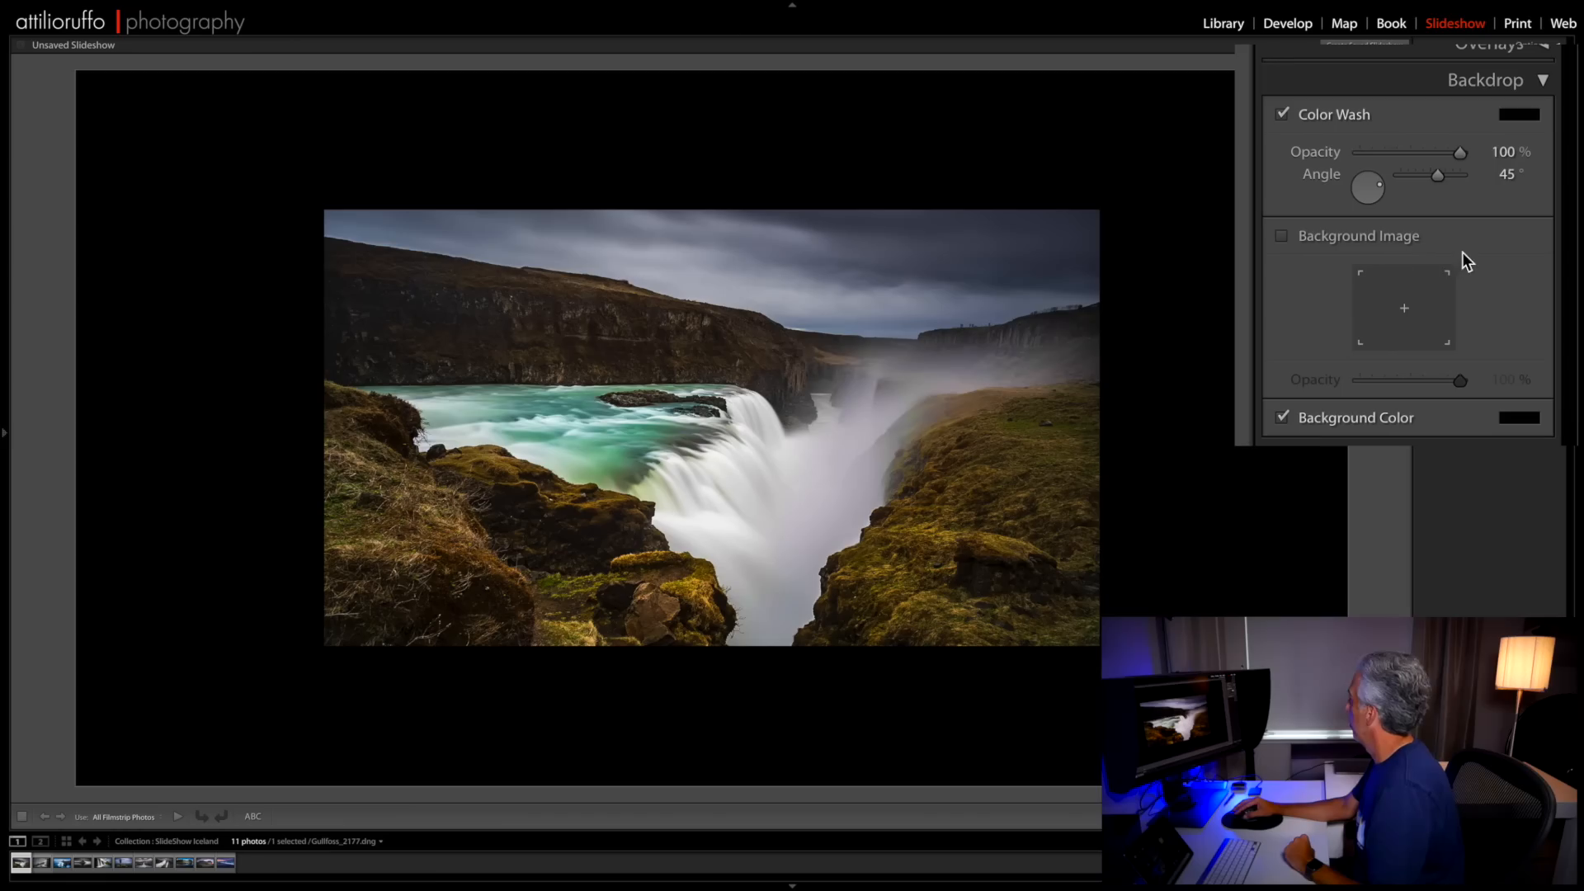
# - Try the backdrop's Background Image option, switch it off again, and disable the Color Wash
pyautogui.click(1281, 237)
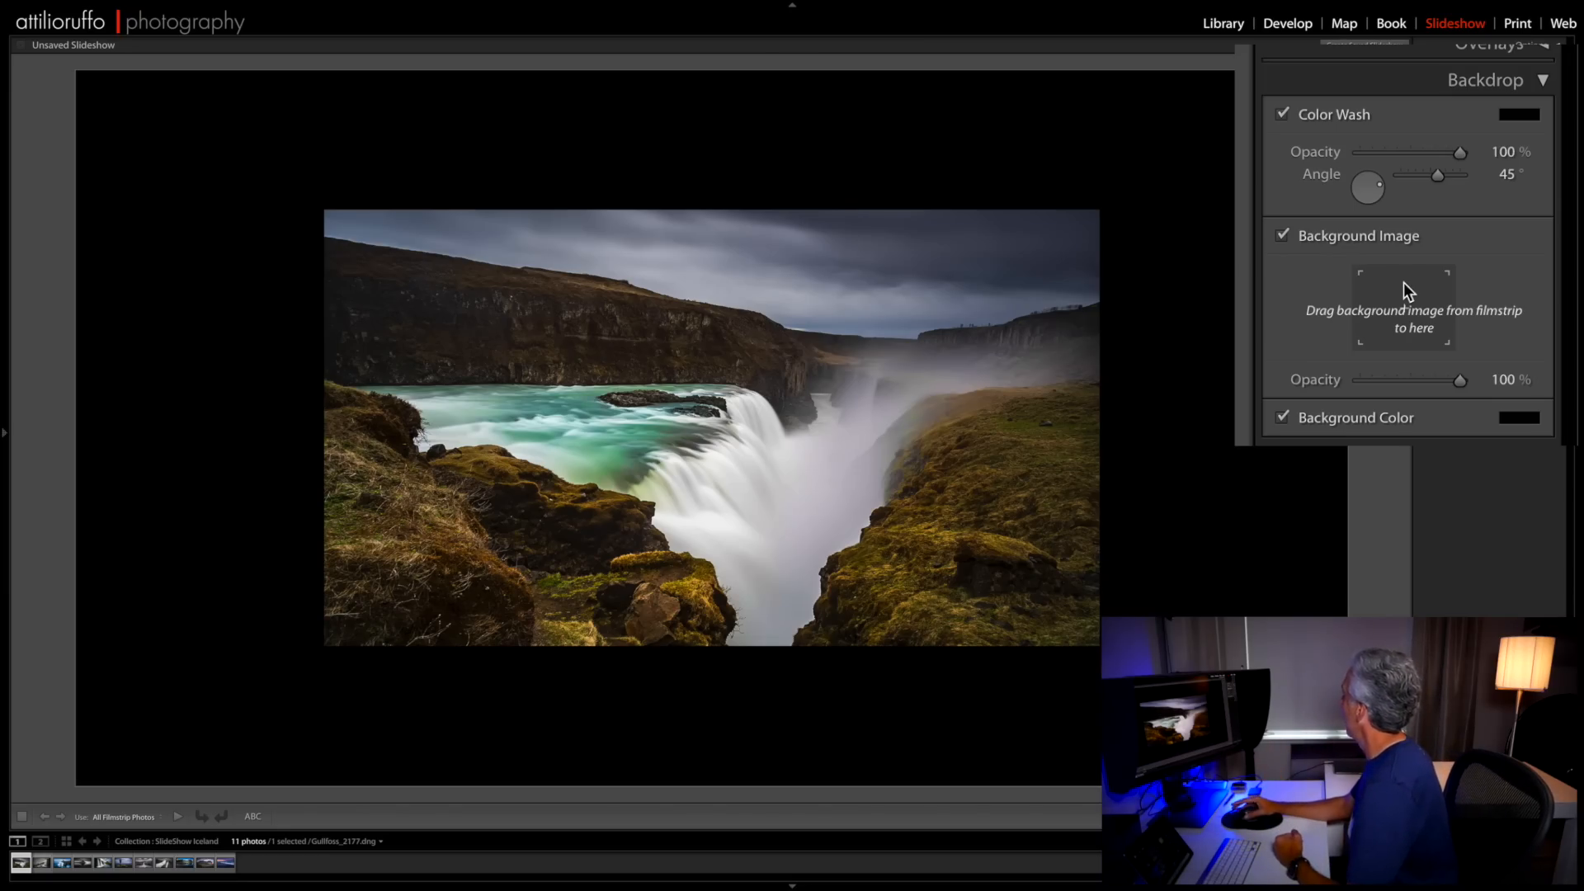
pyautogui.click(1283, 236)
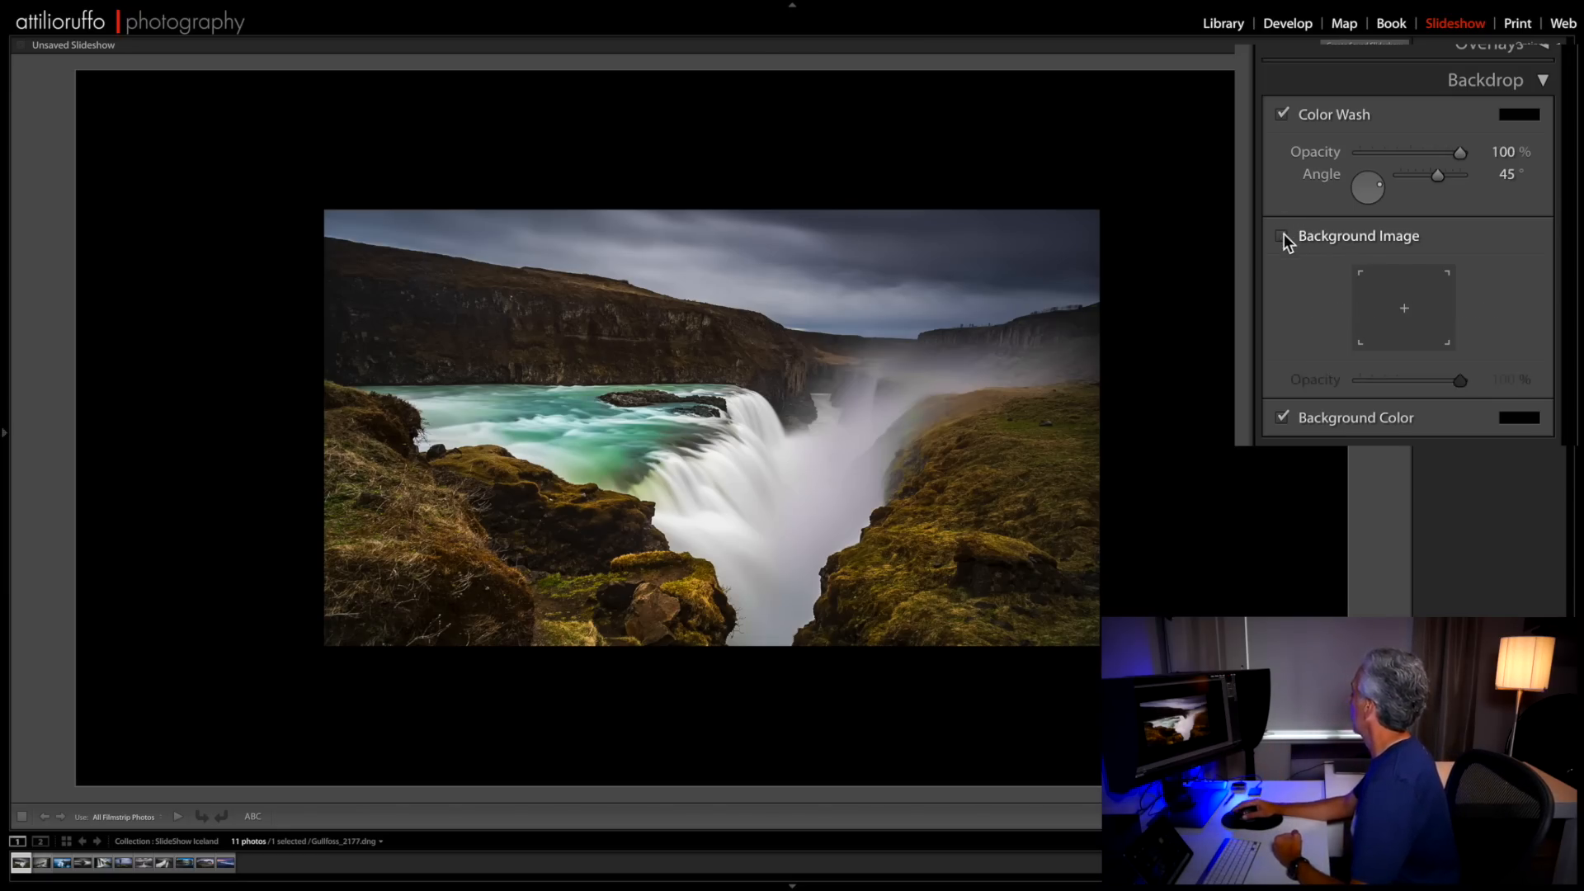
pyautogui.click(1284, 115)
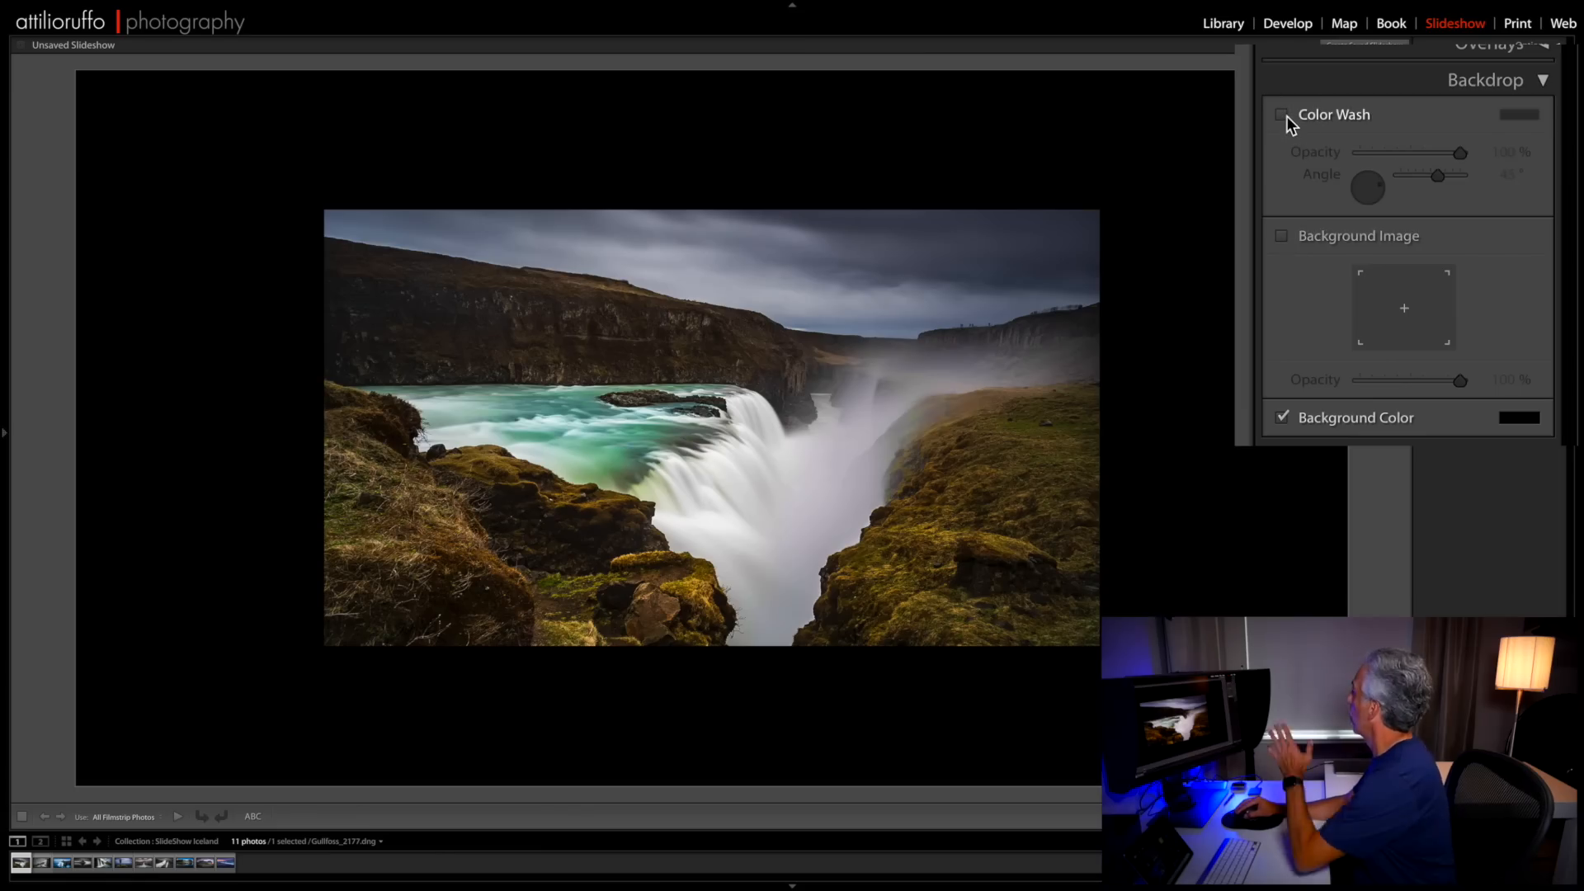
# - Close the Backdrop settings and open the slideshow's Titles settings
pyautogui.click(1537, 104)
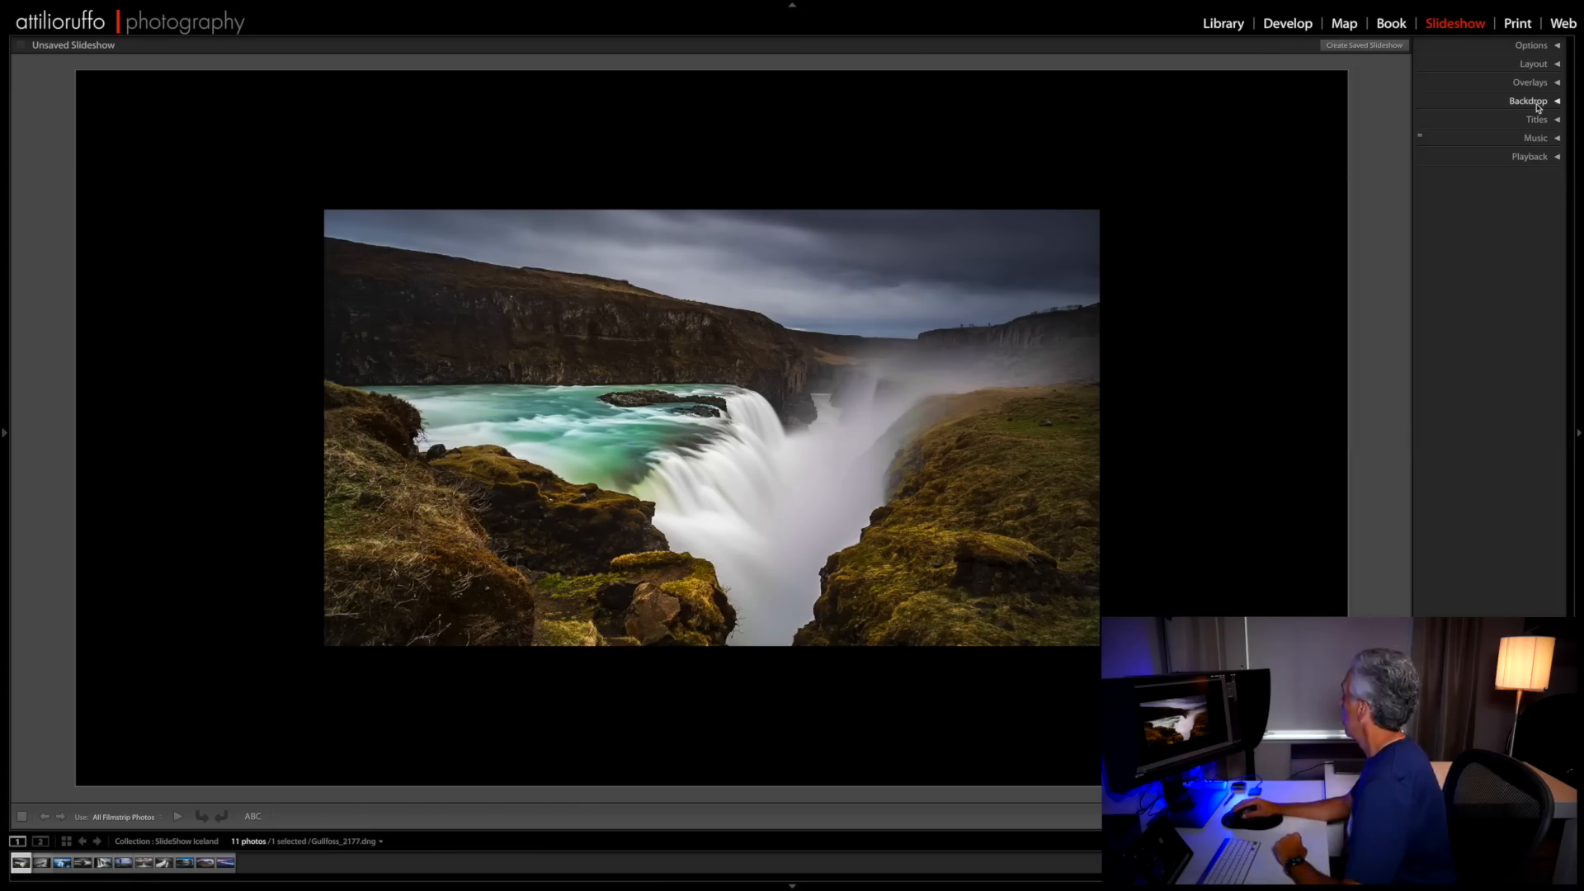
pyautogui.click(1536, 103)
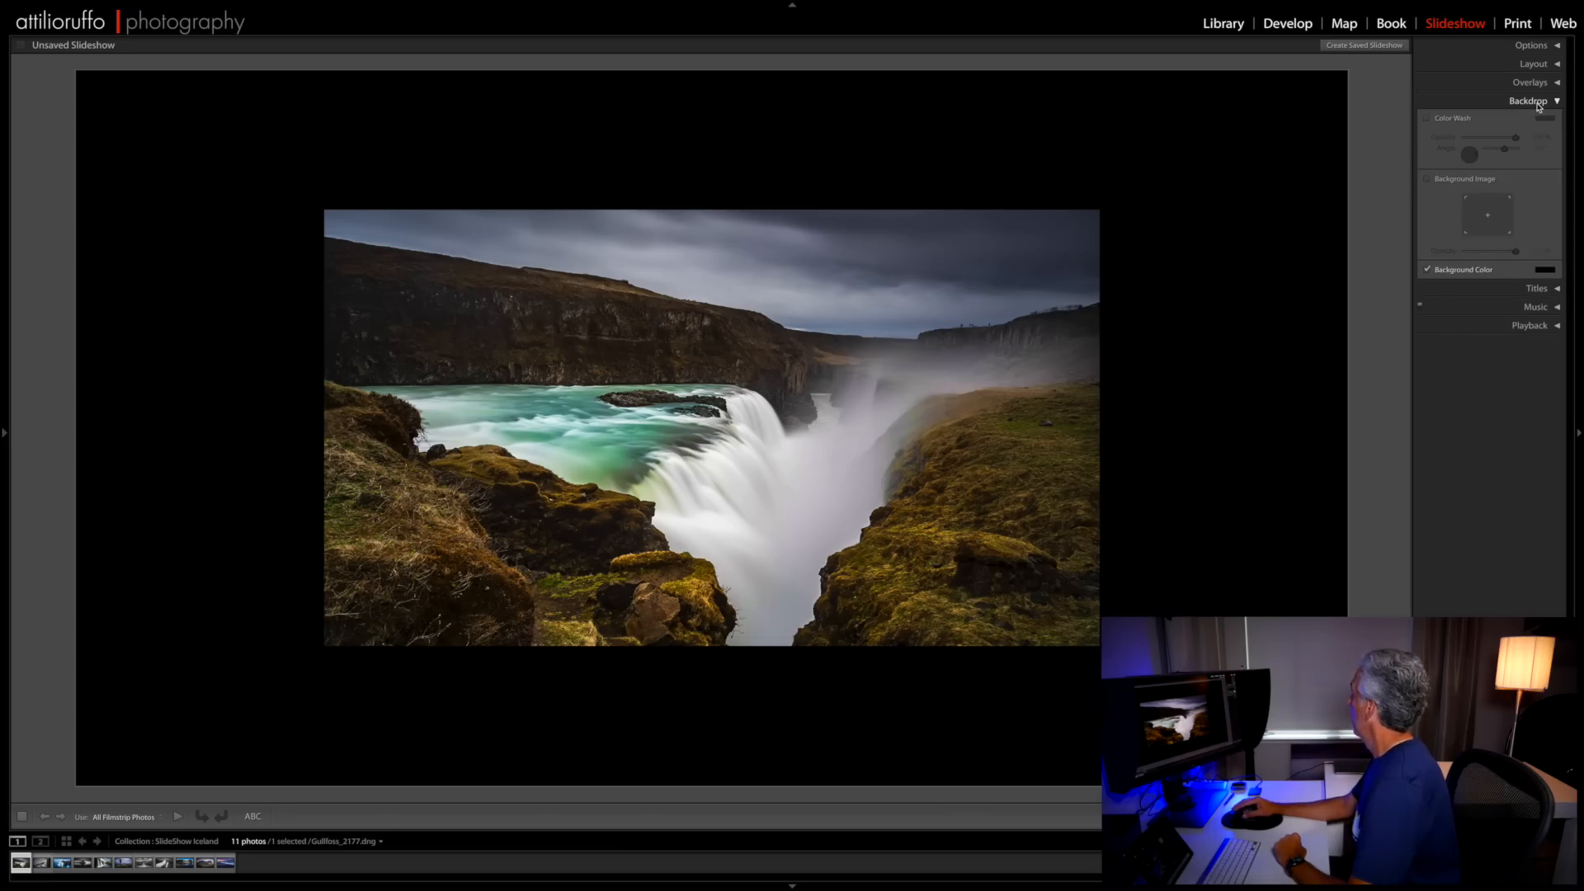
pyautogui.click(1537, 103)
pyautogui.click(1536, 120)
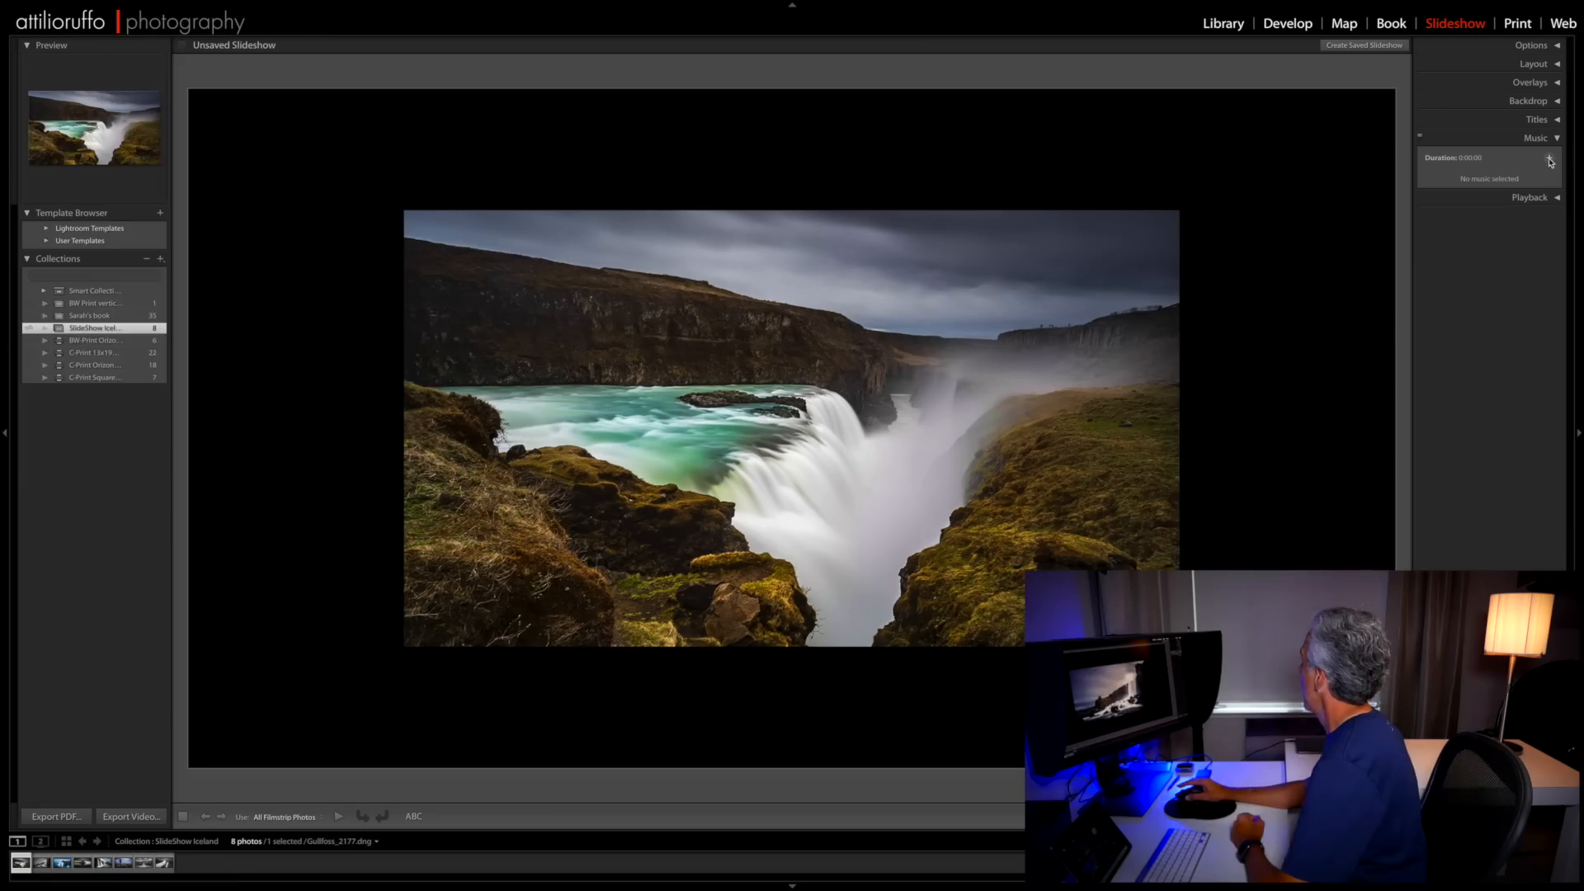
# - Add Drive by Acadia.mp3 from the Desktop as the slideshow's music track
pyautogui.click(1550, 160)
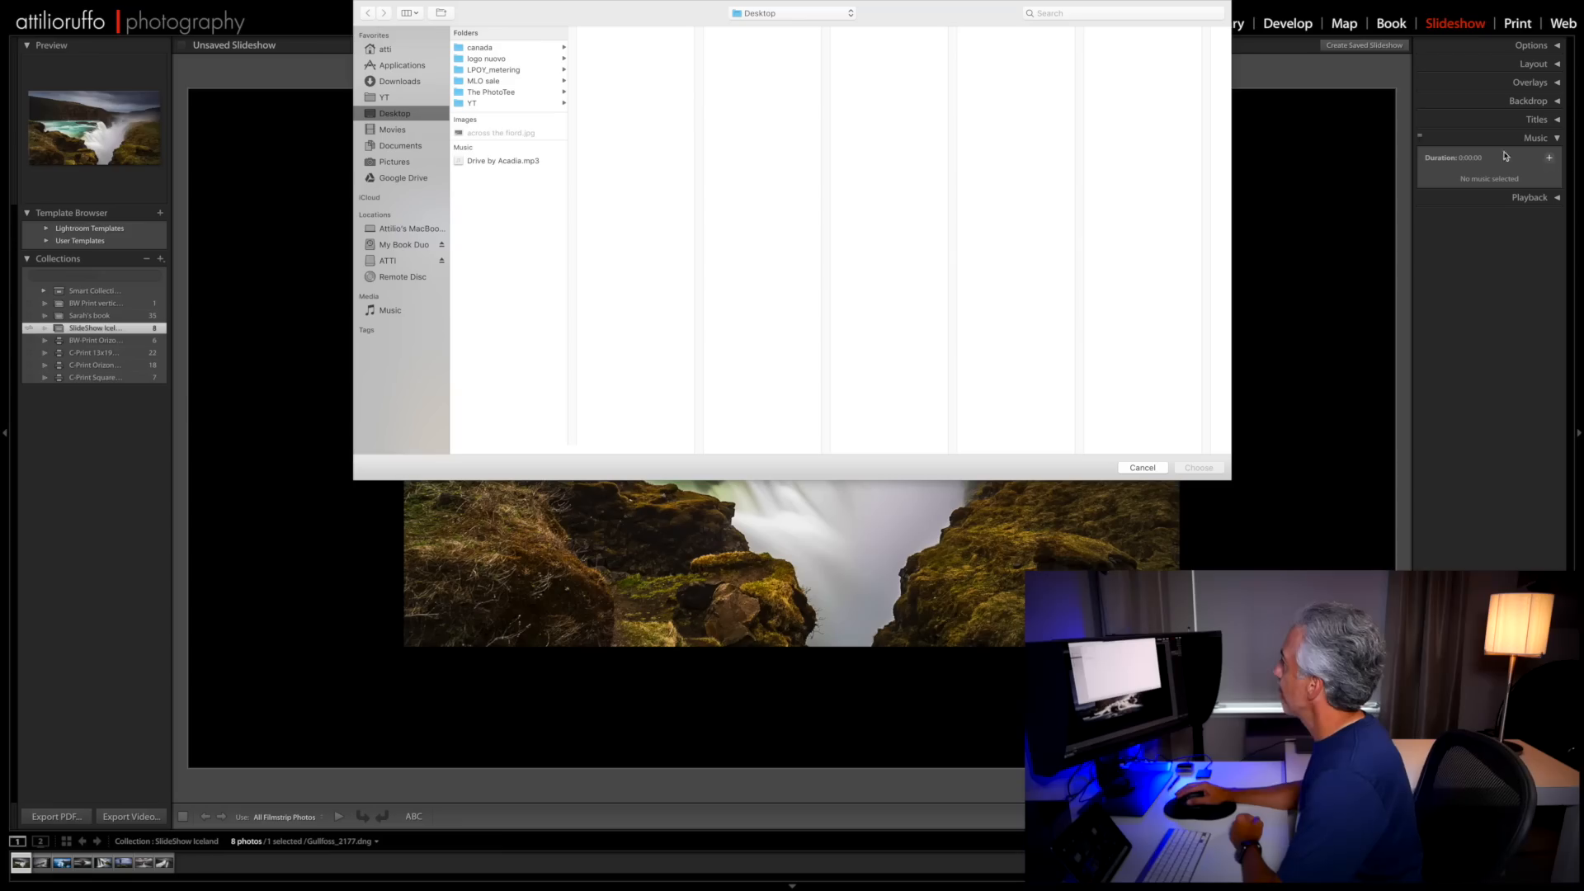
pyautogui.click(497, 162)
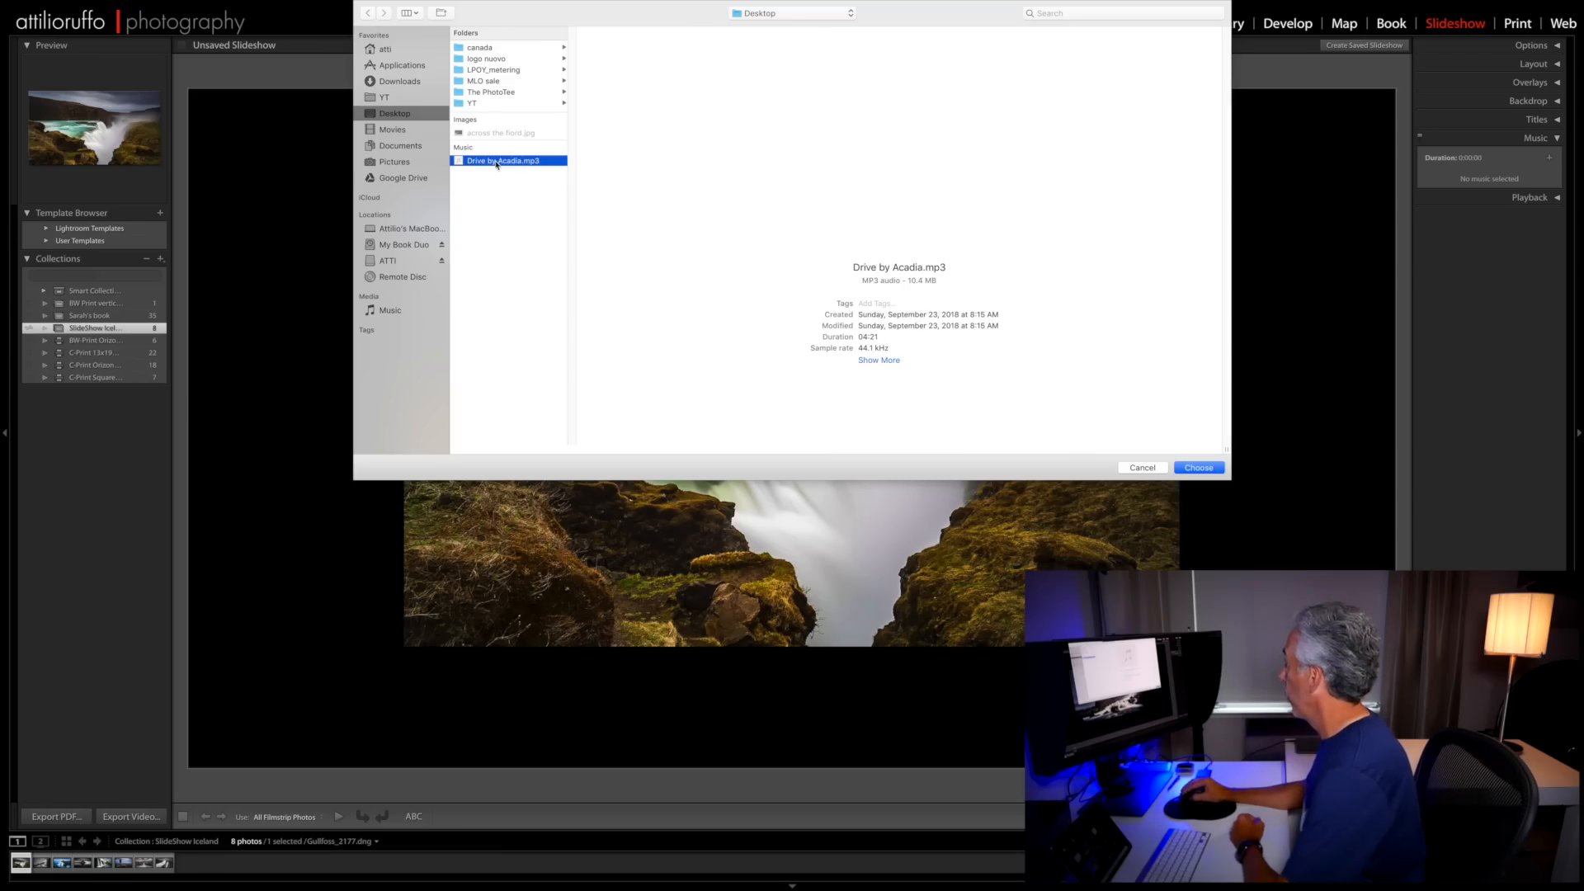
pyautogui.click(1195, 469)
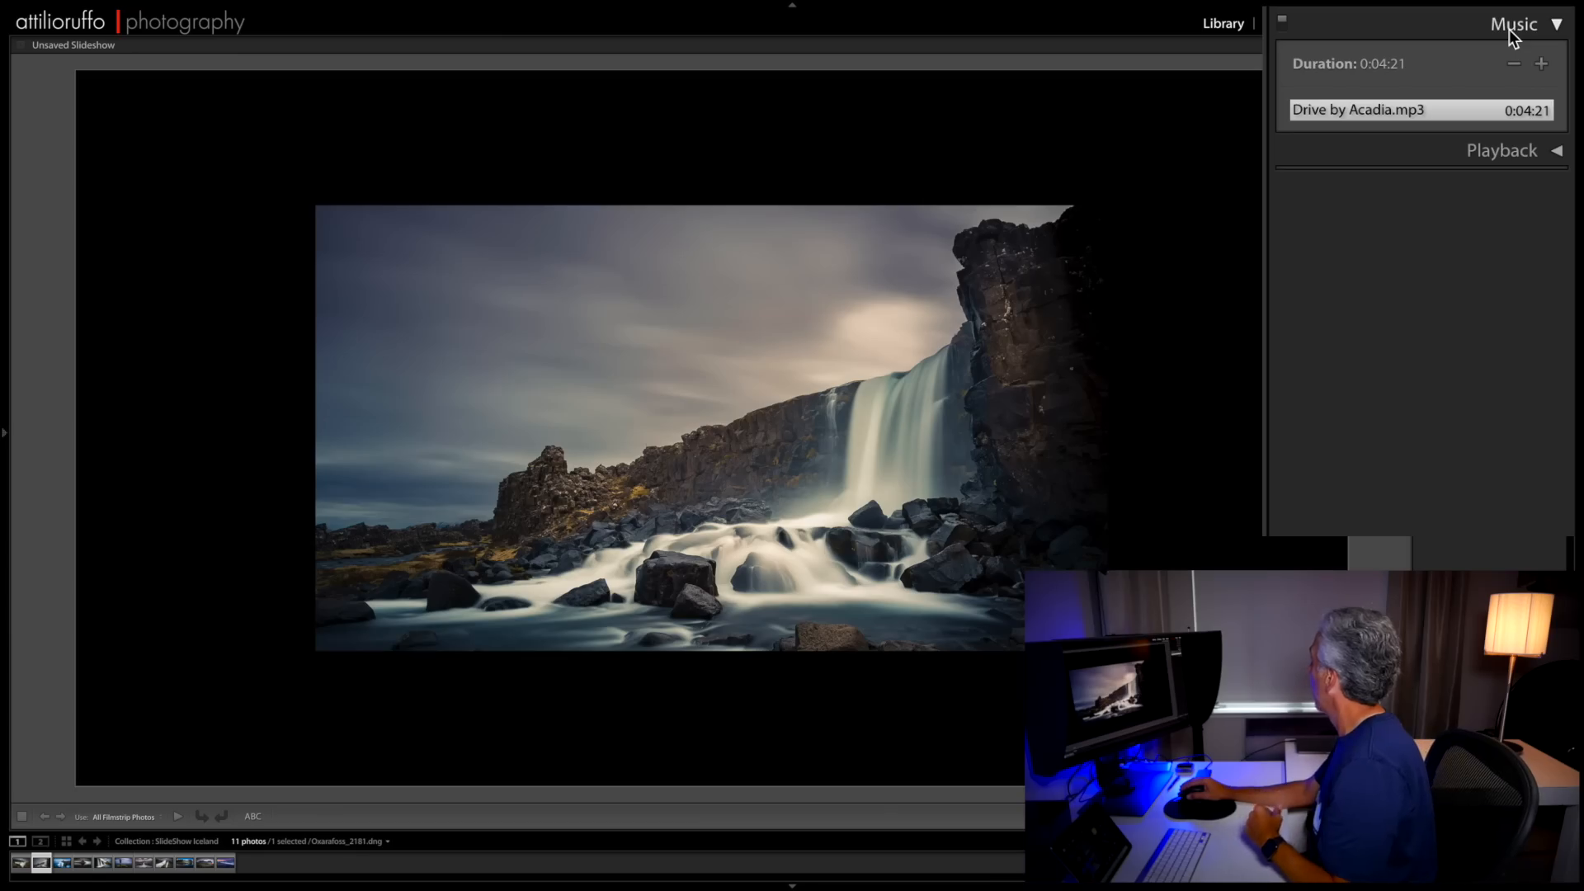
# - Close the Music settings, open the Playback settings, and try Sync Slides to Music before switching it off again
pyautogui.click(1509, 28)
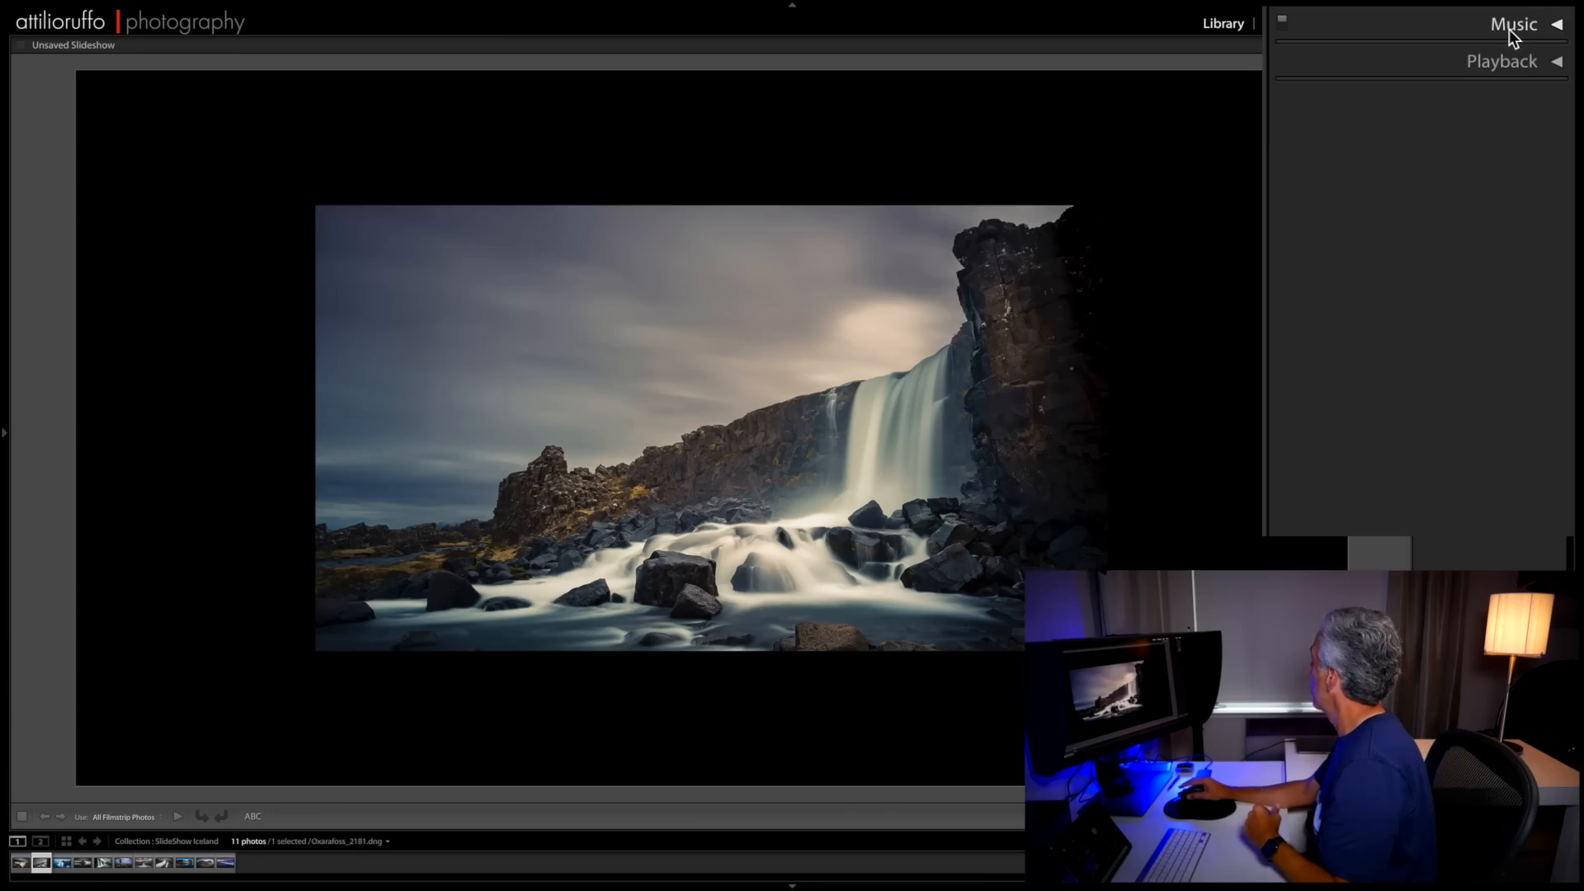
pyautogui.click(1523, 61)
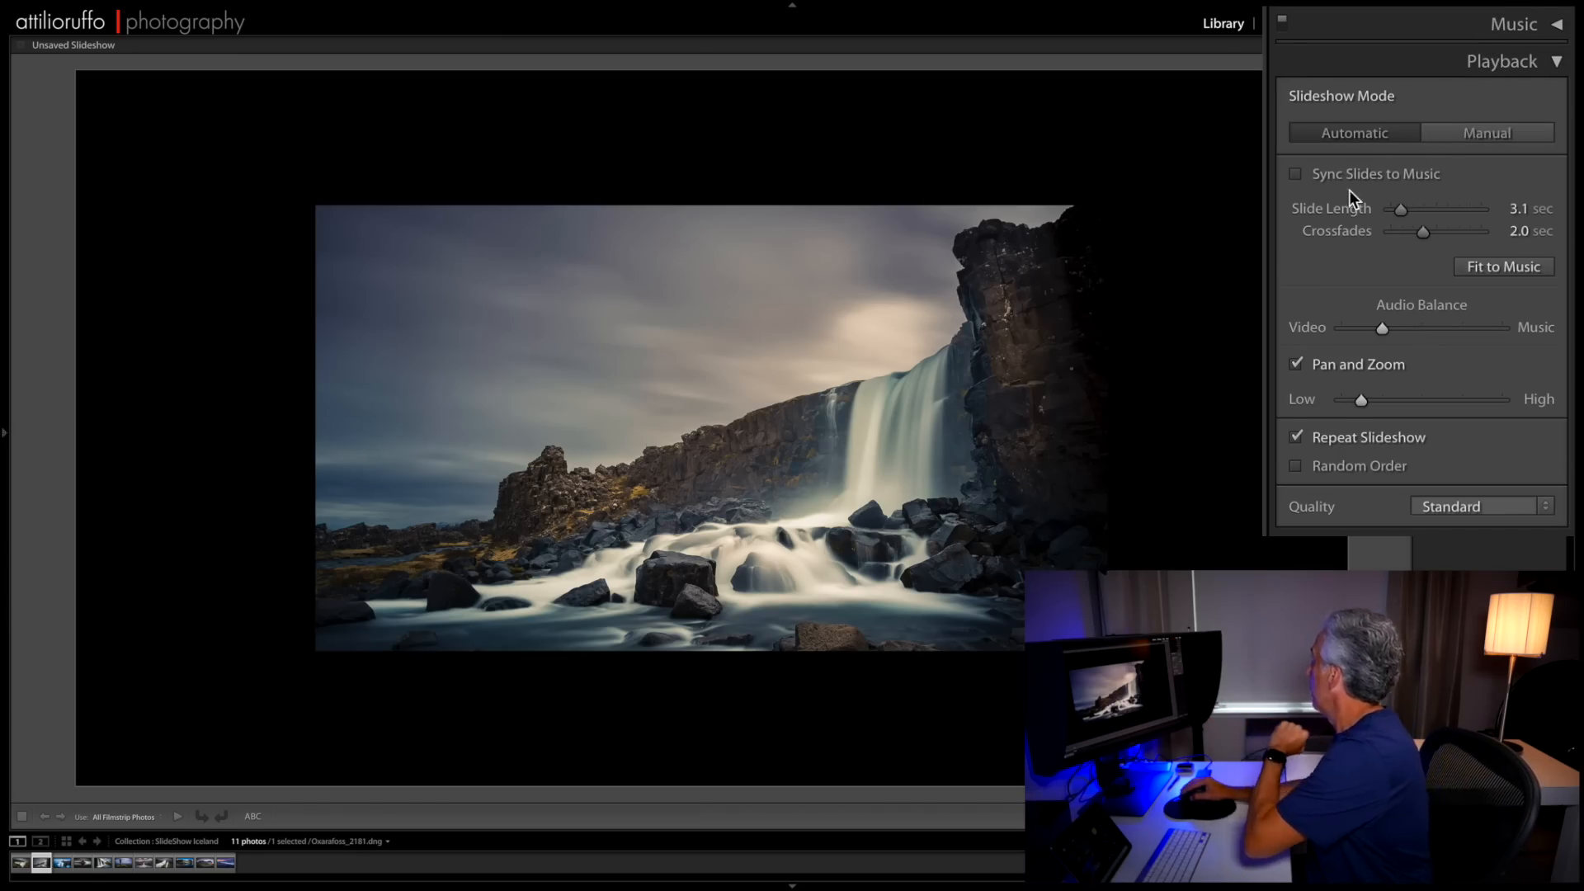
pyautogui.click(1296, 174)
pyautogui.click(1296, 174)
# - Try different slide lengths and set the Slide Length to 6 seconds
pyautogui.moveTo(1400, 209); pyautogui.dragTo(1408, 216)
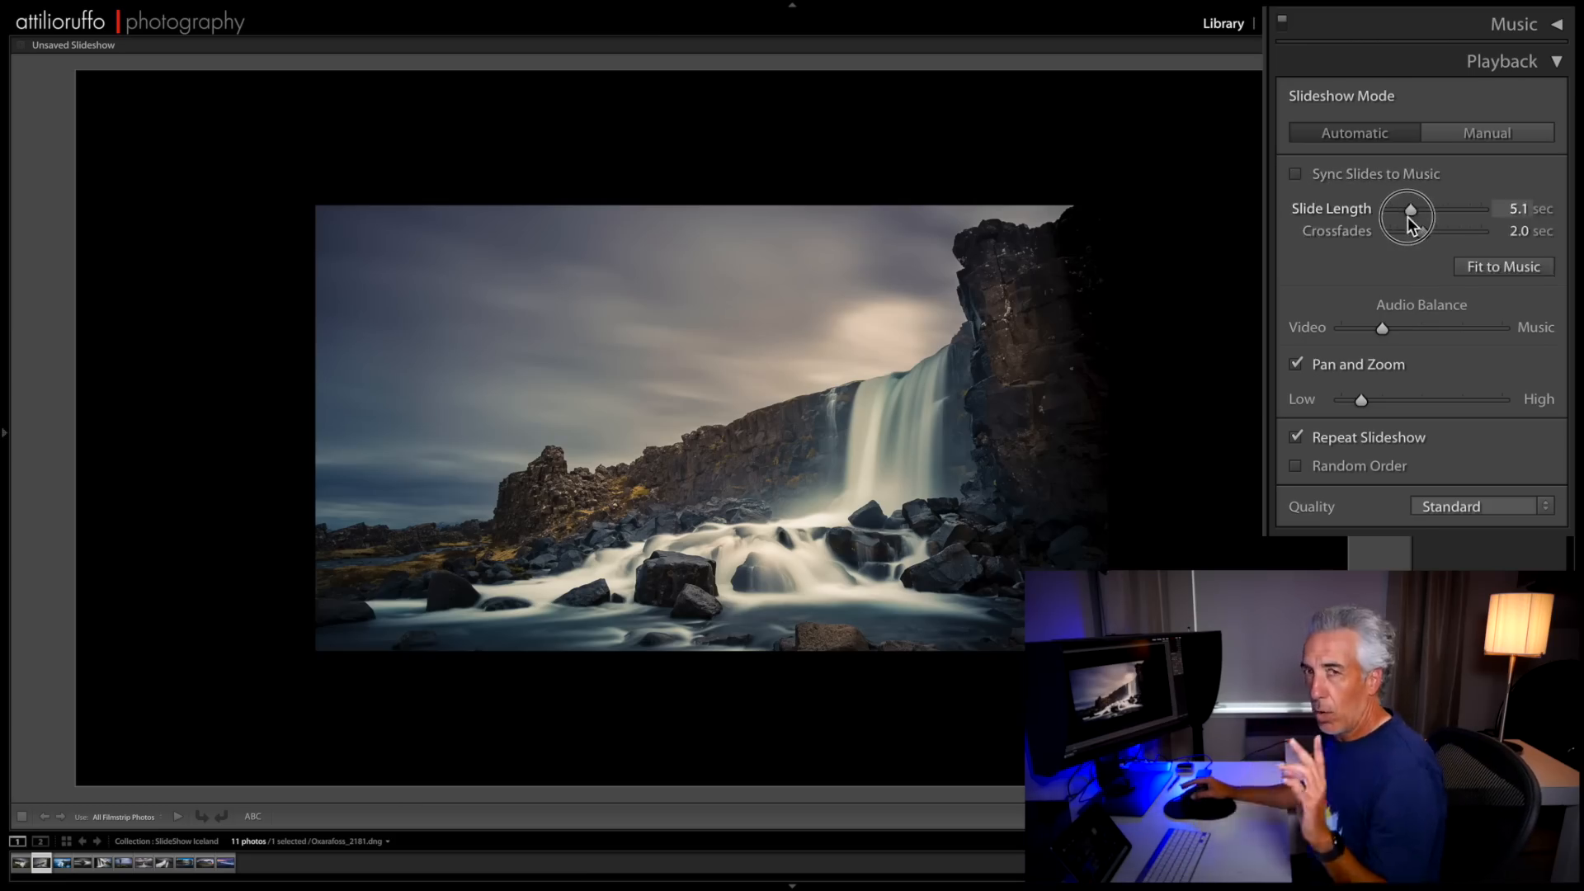
pyautogui.click(1407, 211)
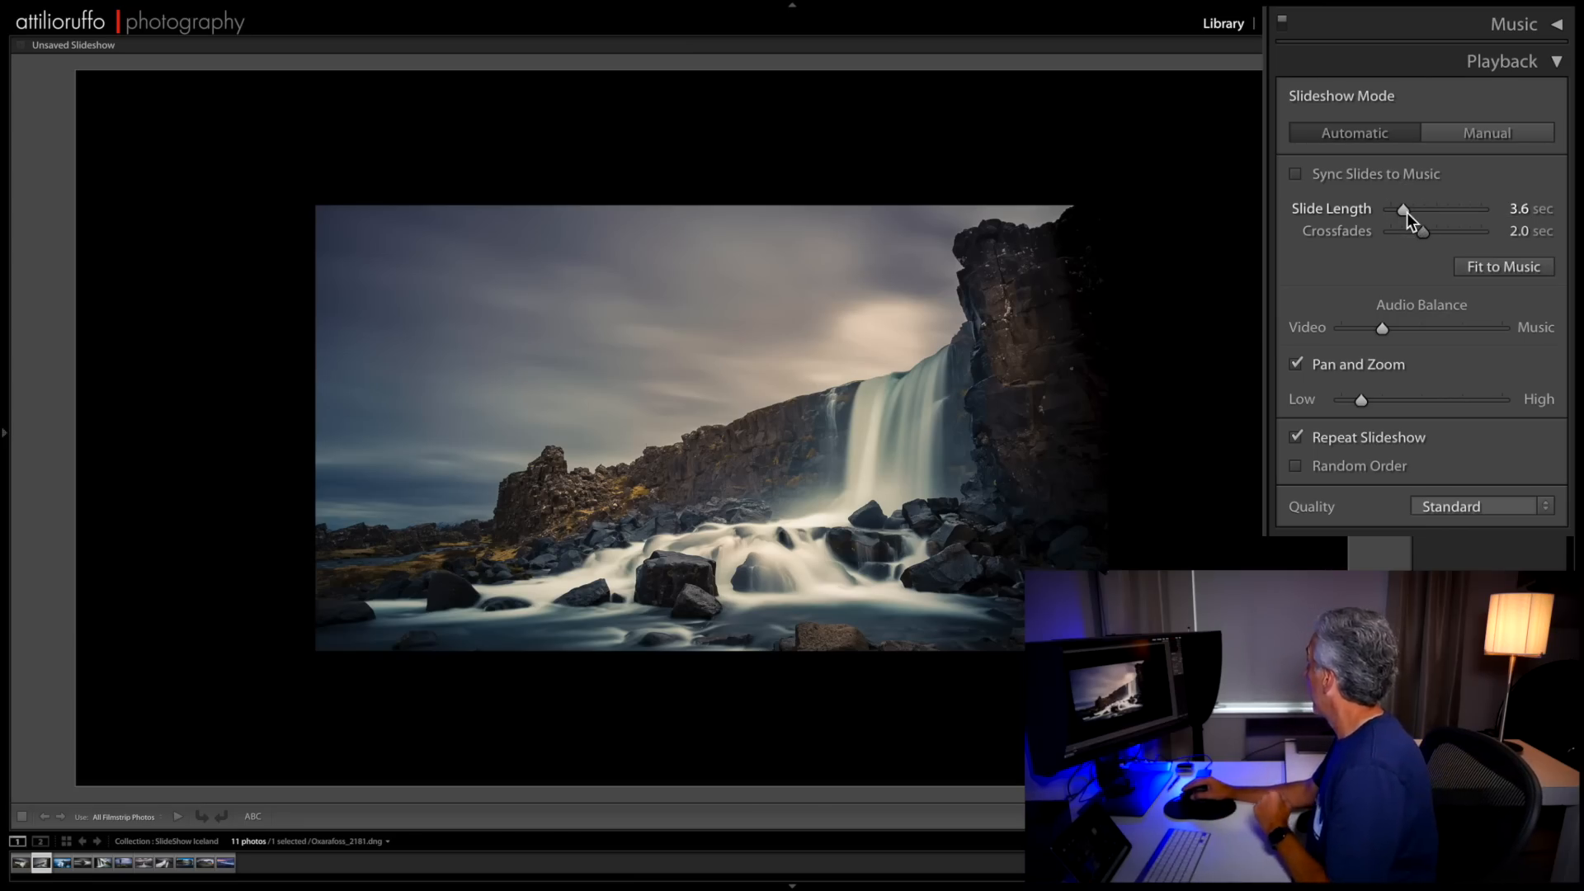
pyautogui.click(1519, 211)
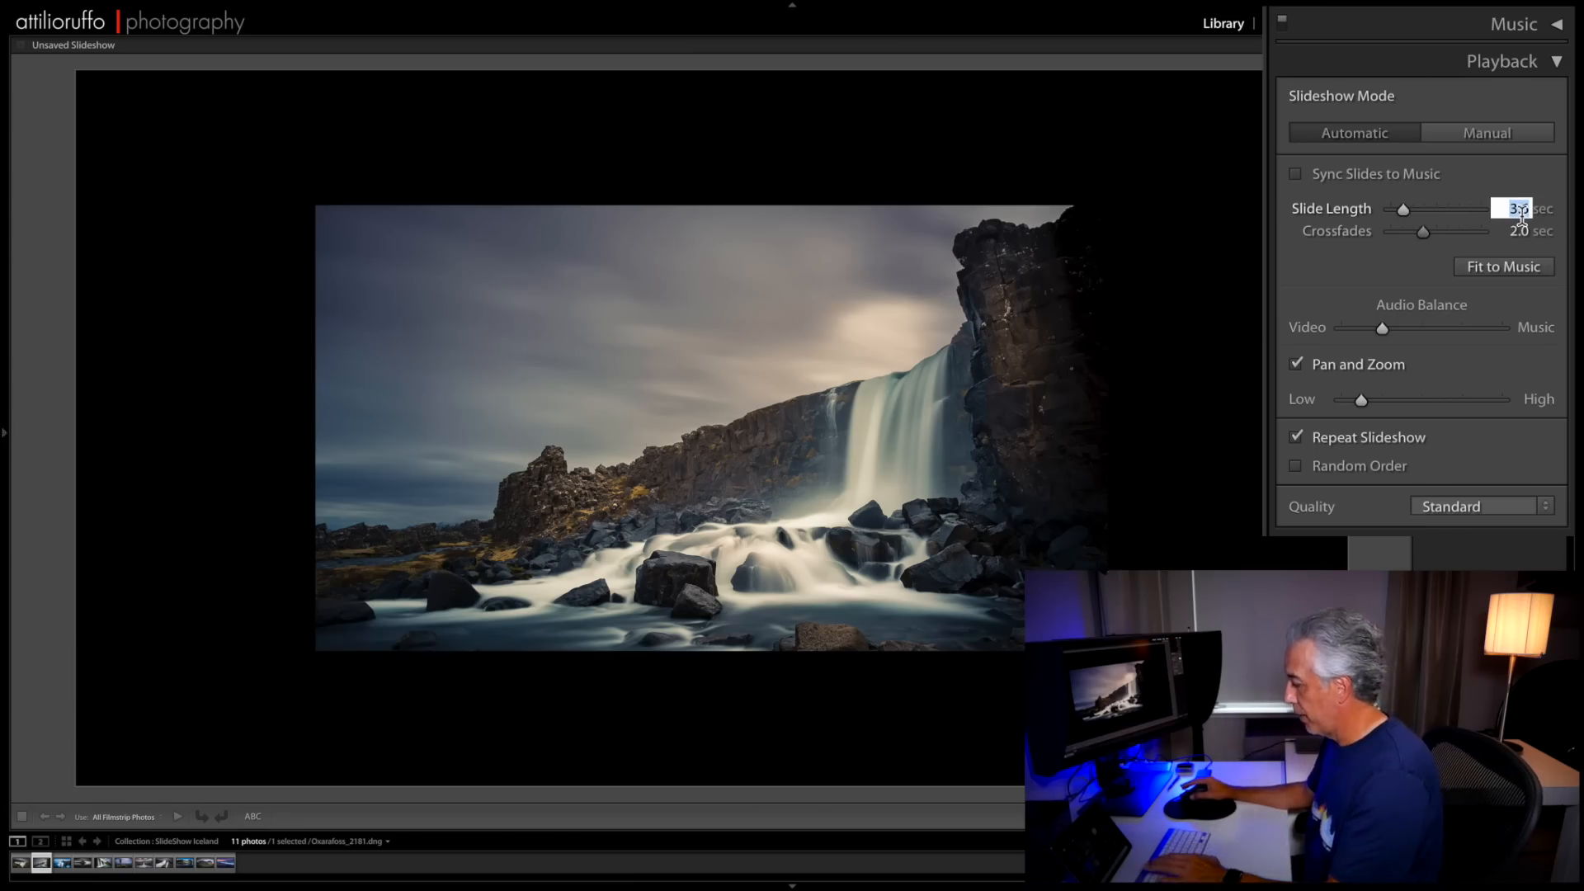
pyautogui.write('6')
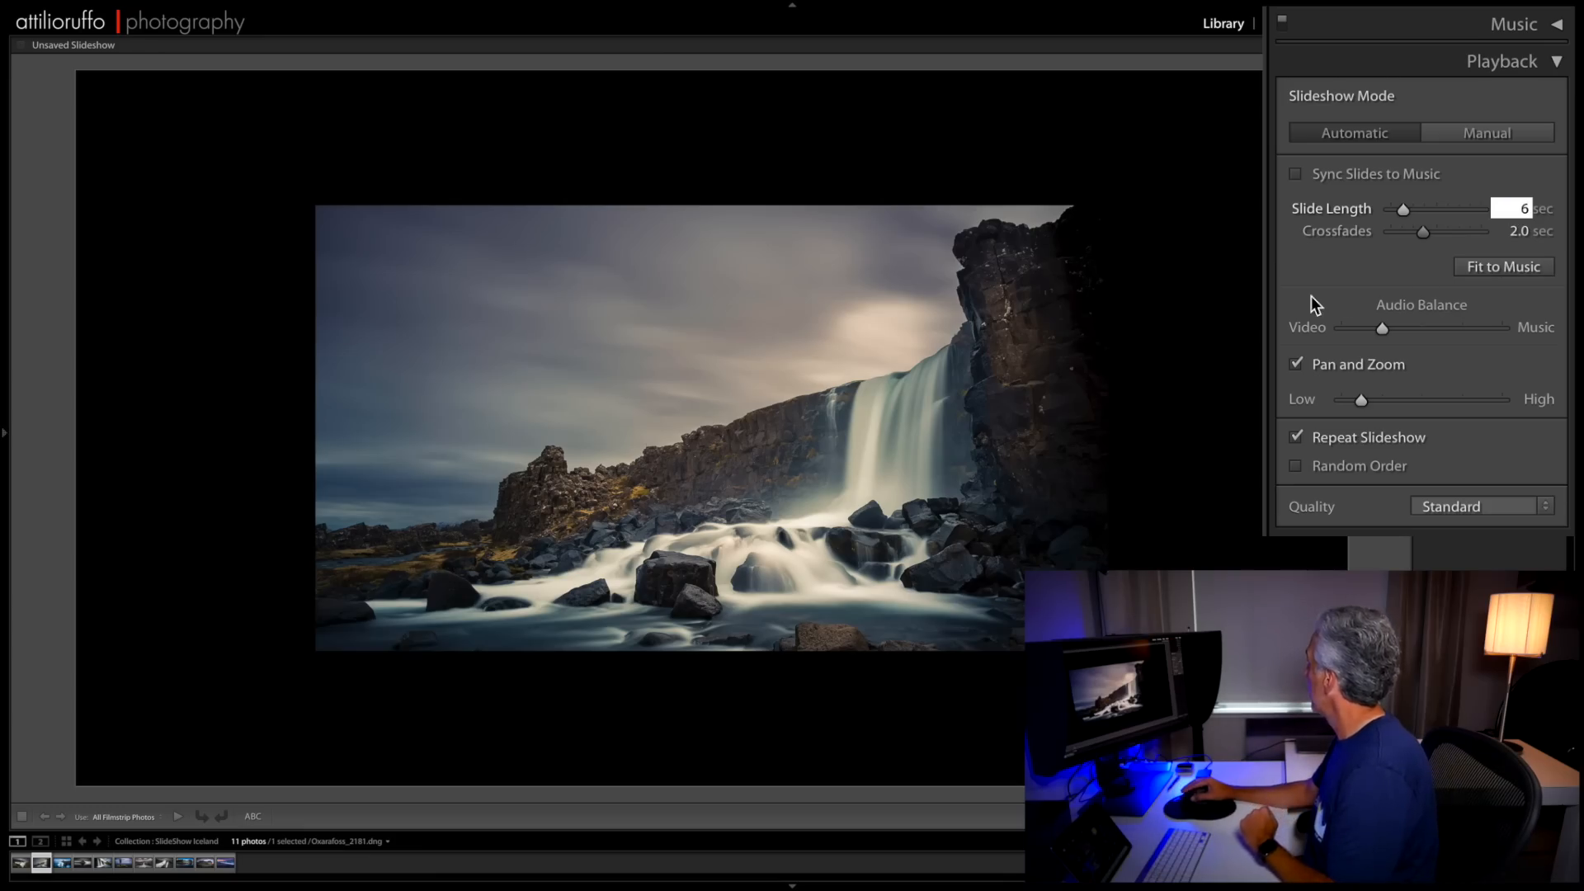
pyautogui.press('Return')
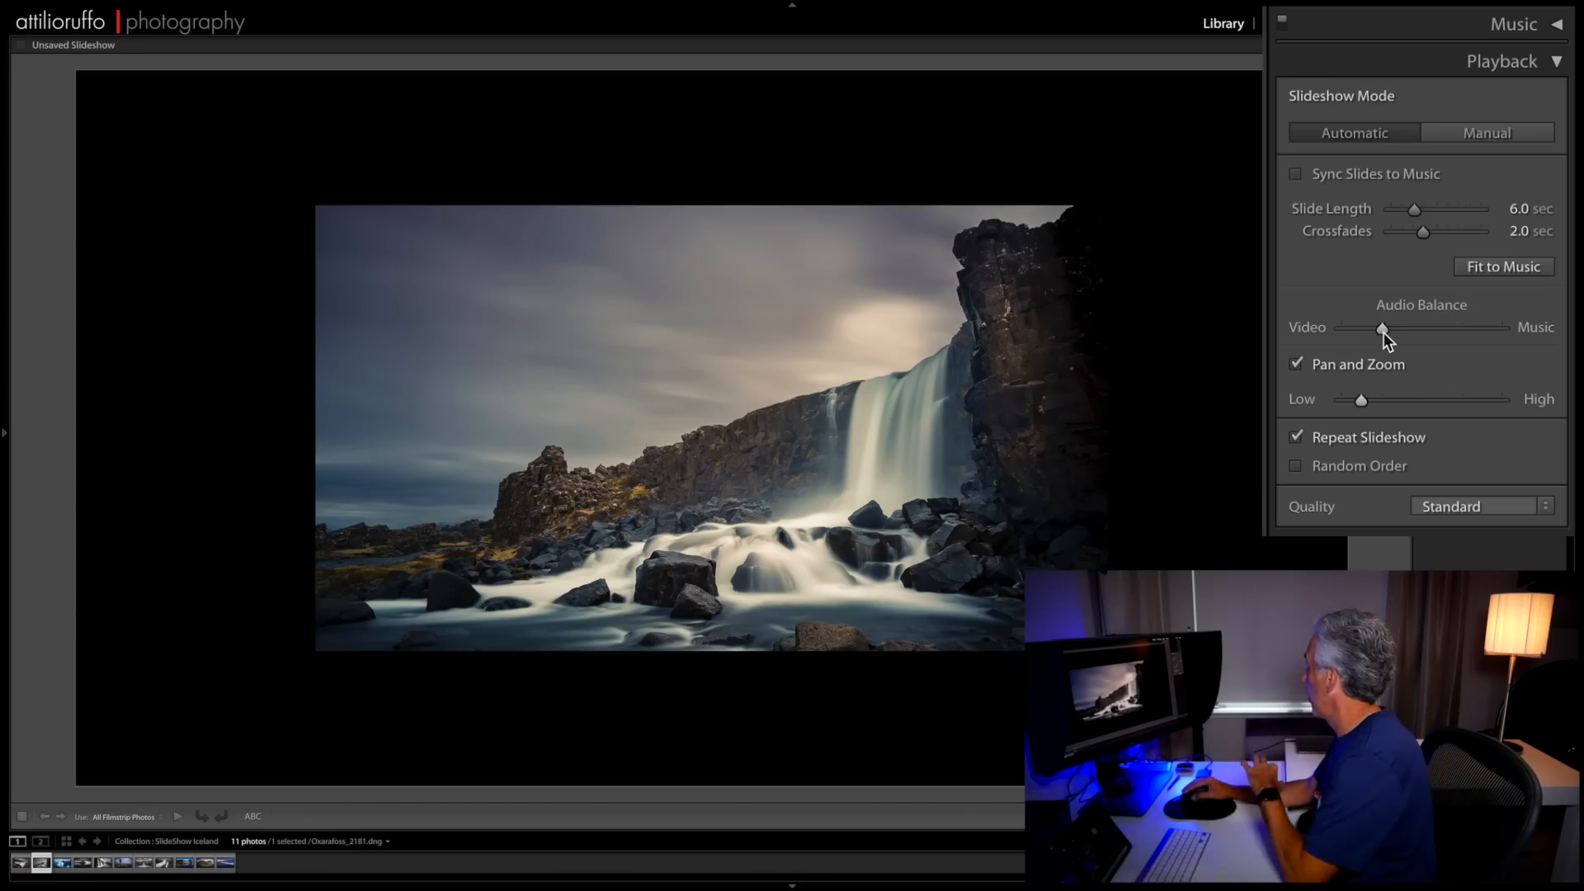
# - Shift the audio balance slightly towards Music and keep the playback quality at Standard
pyautogui.moveTo(1384, 334); pyautogui.dragTo(1409, 339)
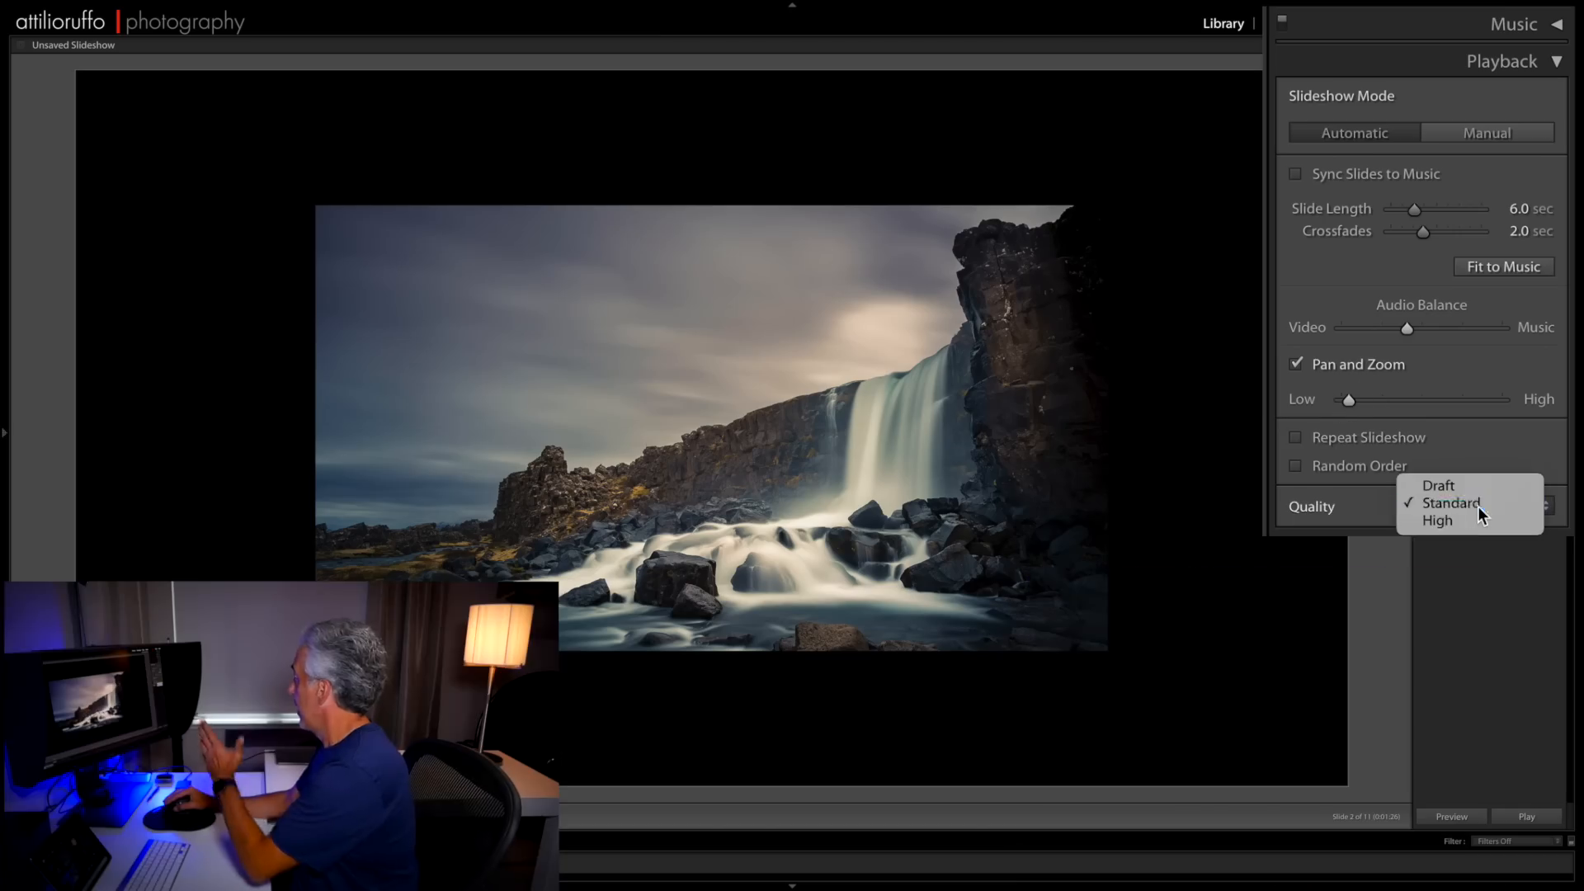
pyautogui.click(1478, 506)
pyautogui.click(1480, 507)
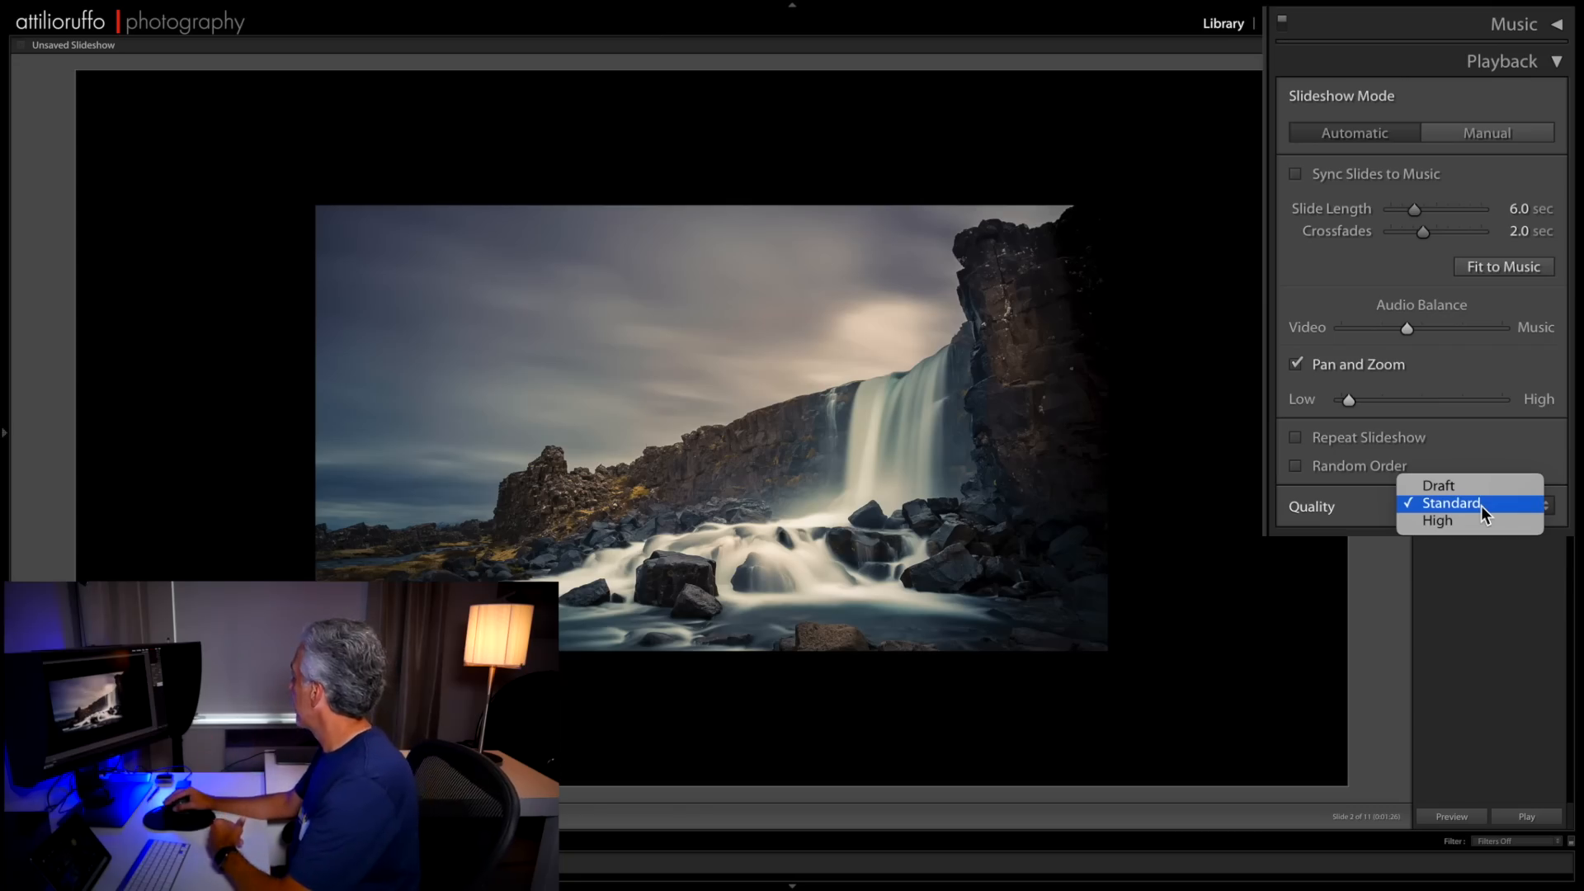
pyautogui.click(1482, 507)
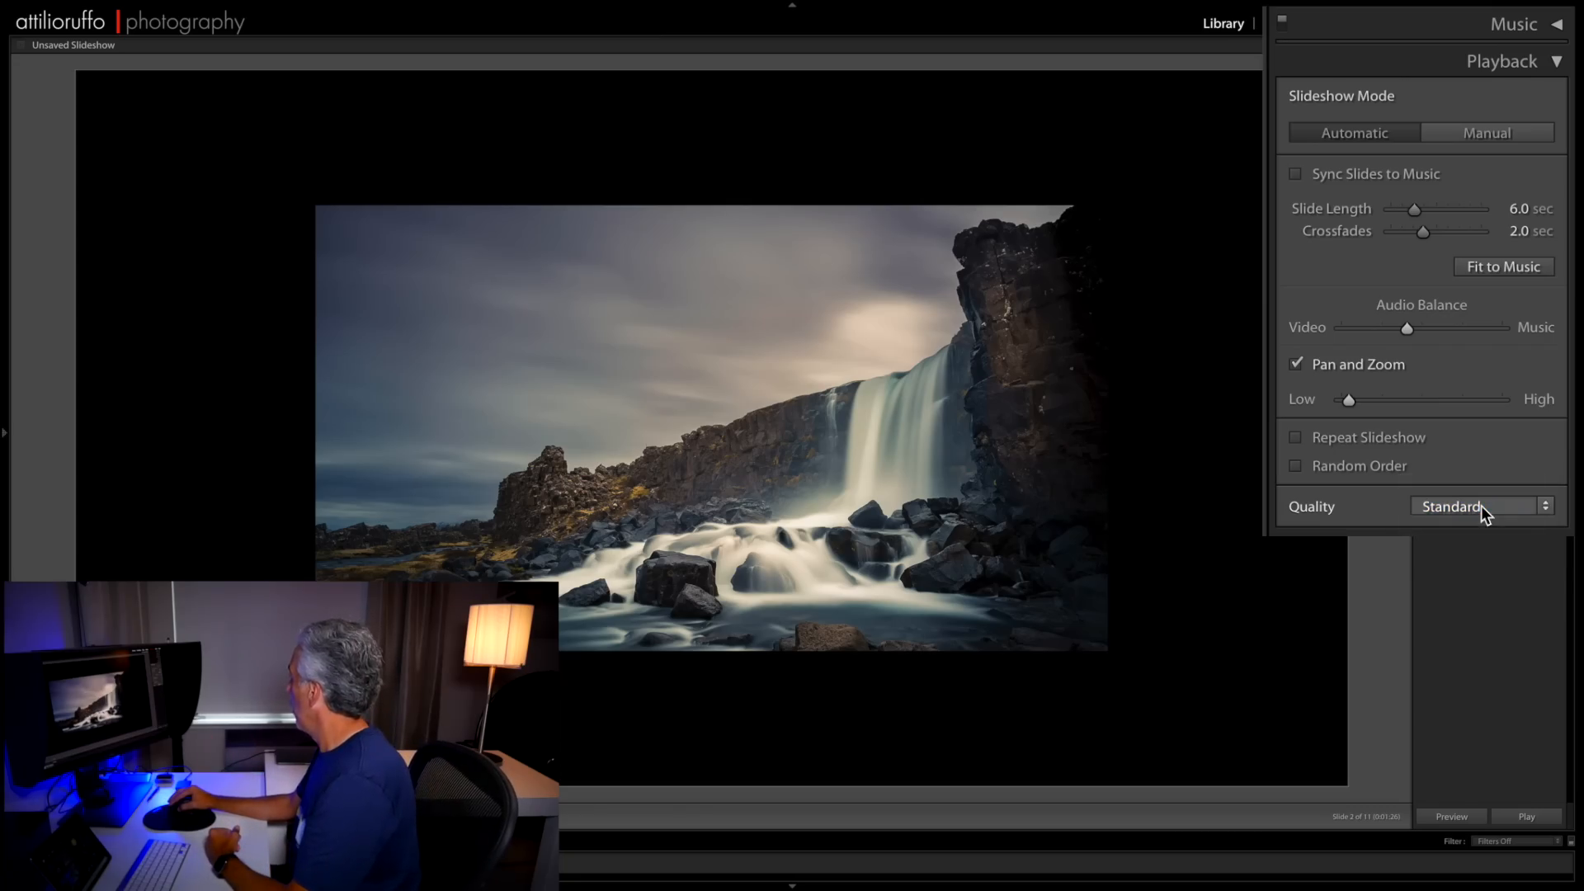
# - Preview the slideshow with its playback settings and stop the preview
pyautogui.click(1451, 815)
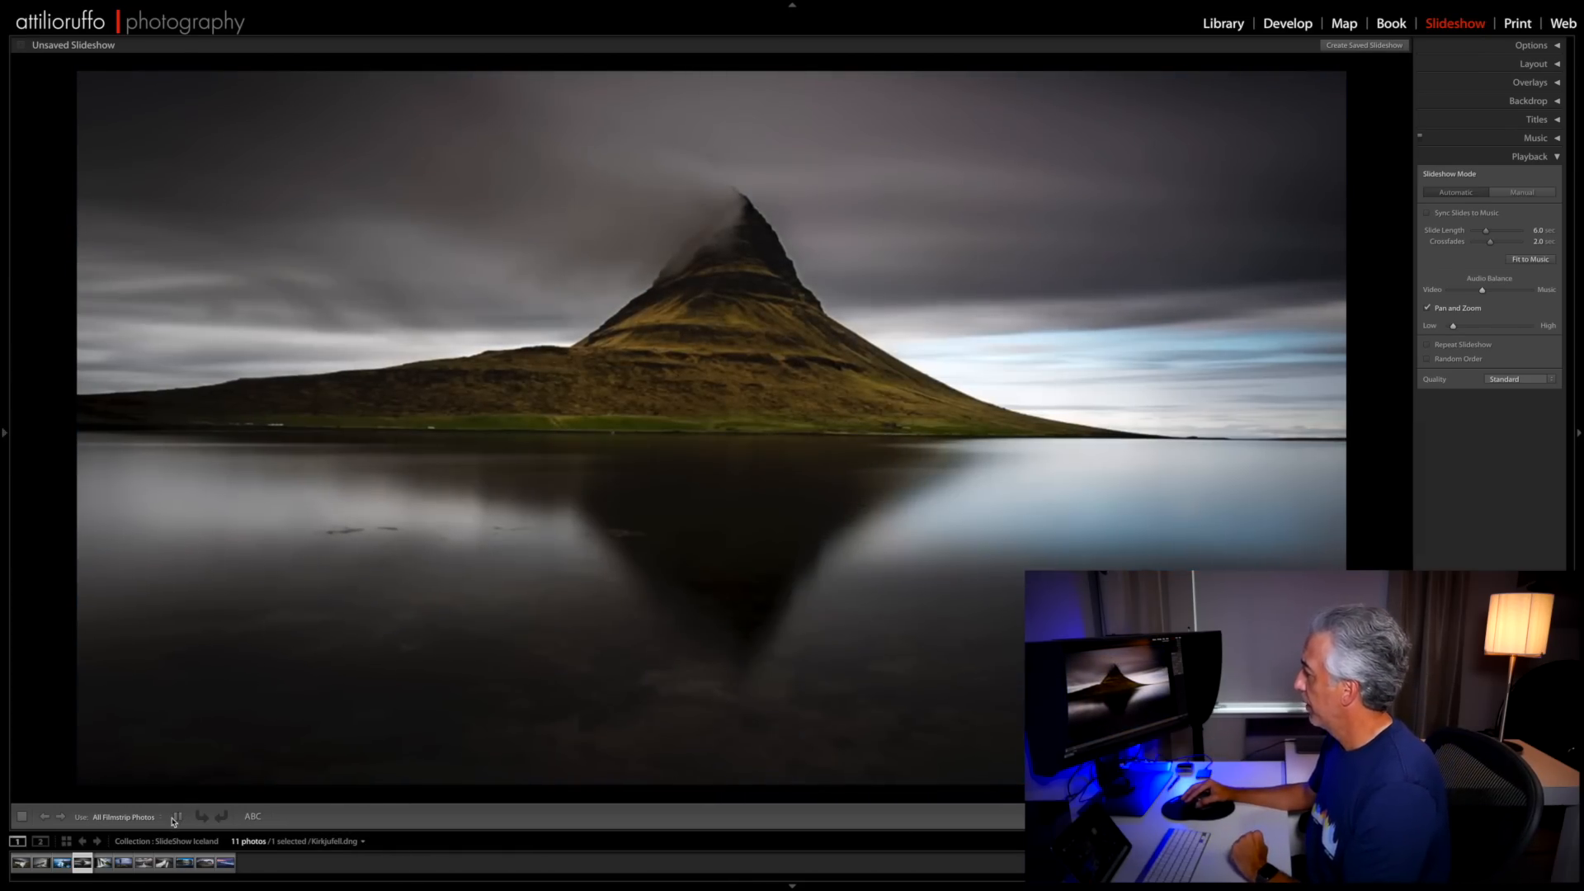
pyautogui.click(175, 816)
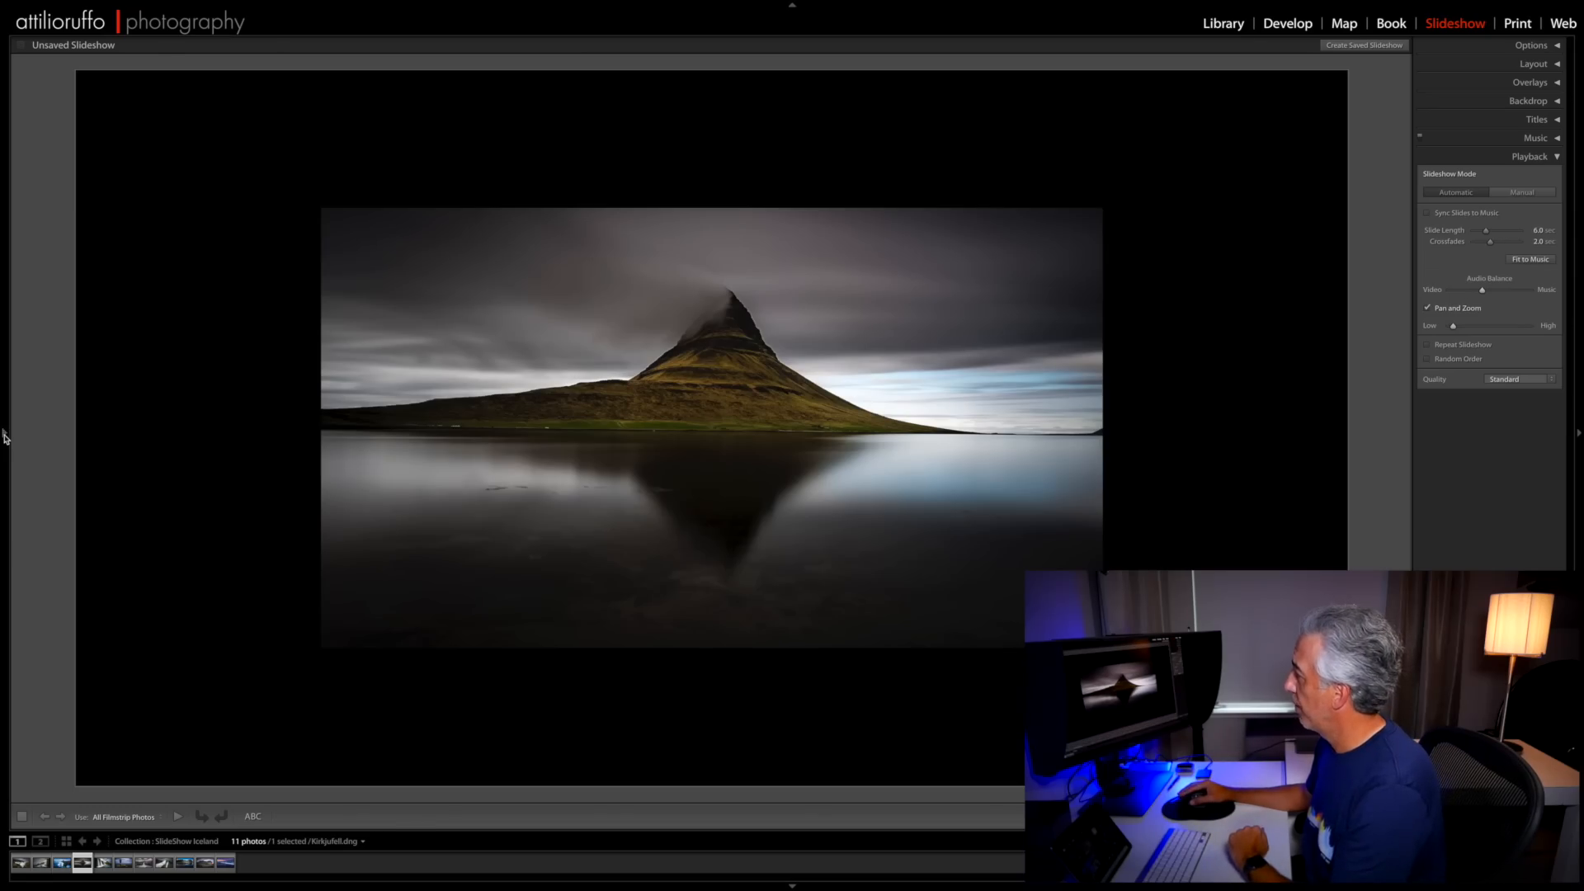
# - Export the slideshow as a video named Iceland Slideshow to the Desktop with the 1080p (16:9) preset
pyautogui.click(4, 436)
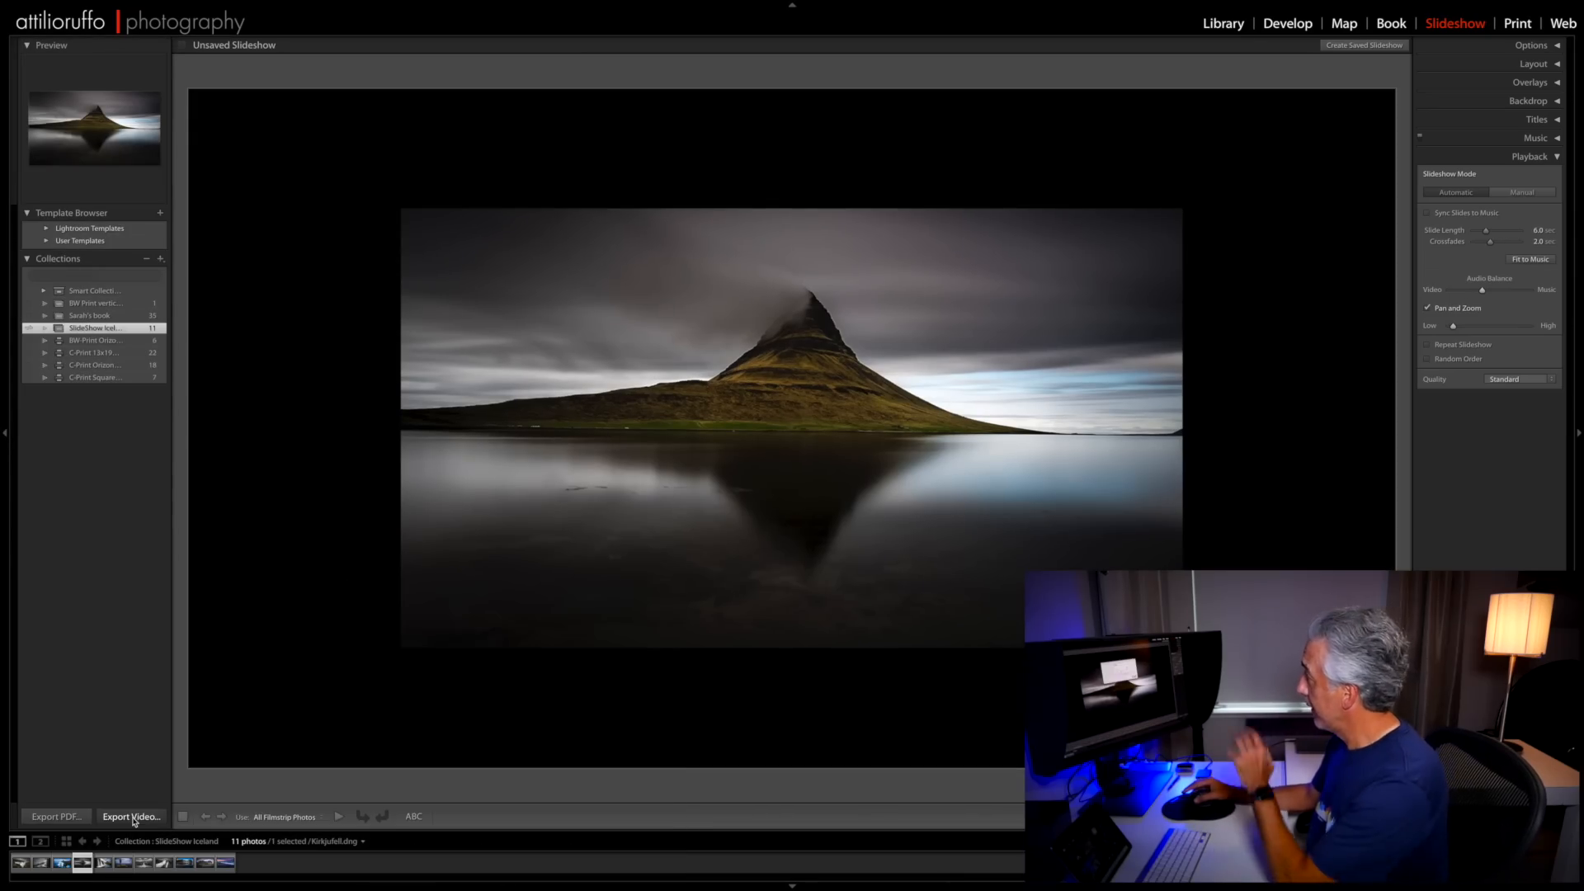
pyautogui.click(132, 817)
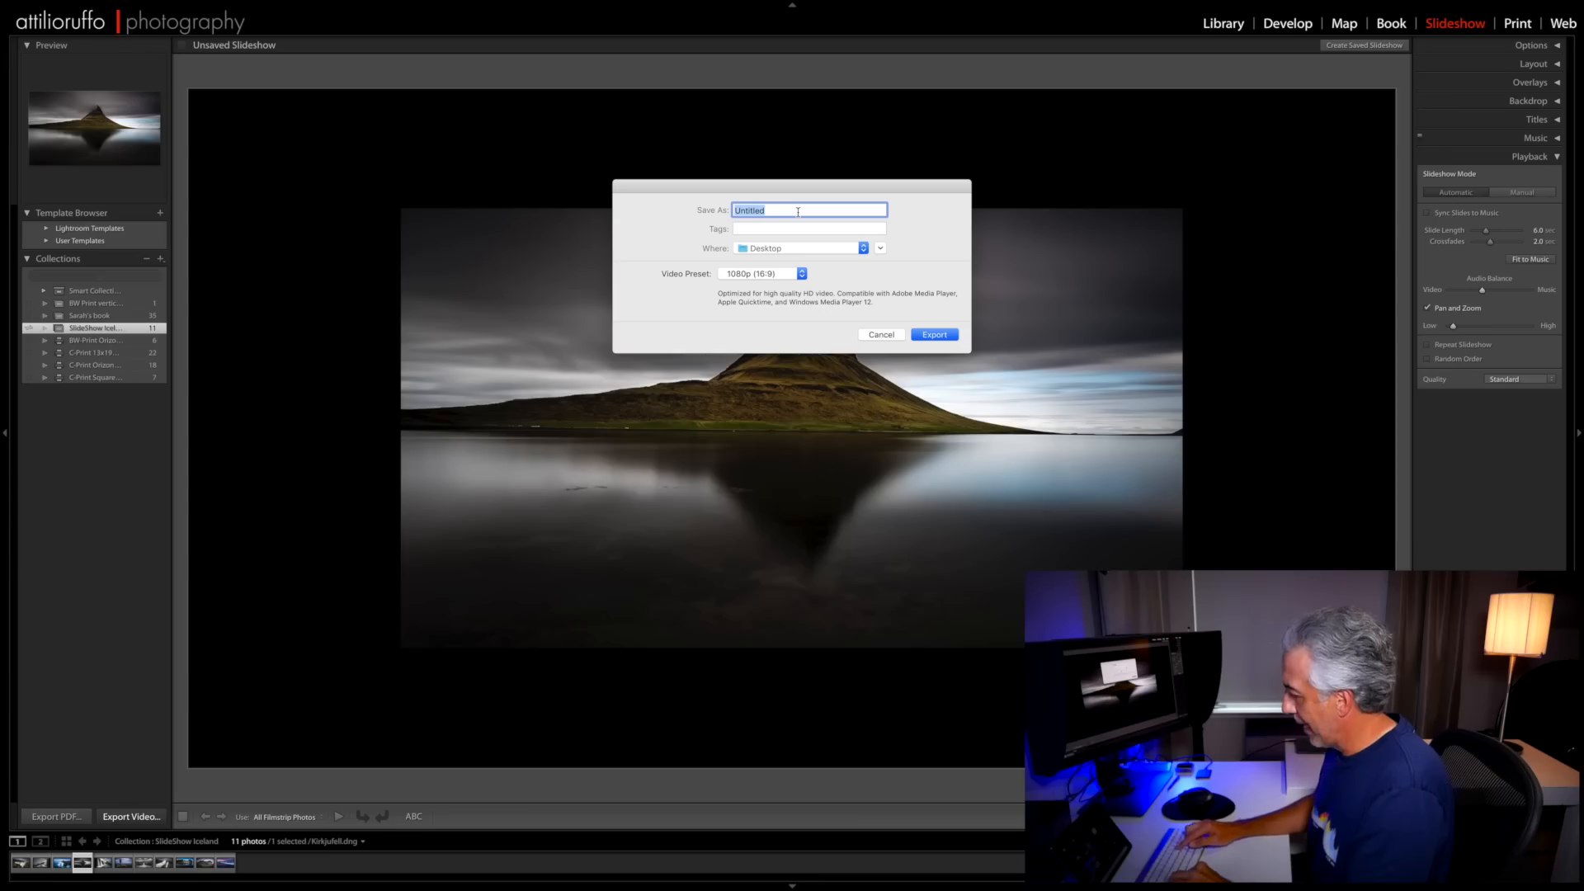
pyautogui.write('Iceland Slideshow')
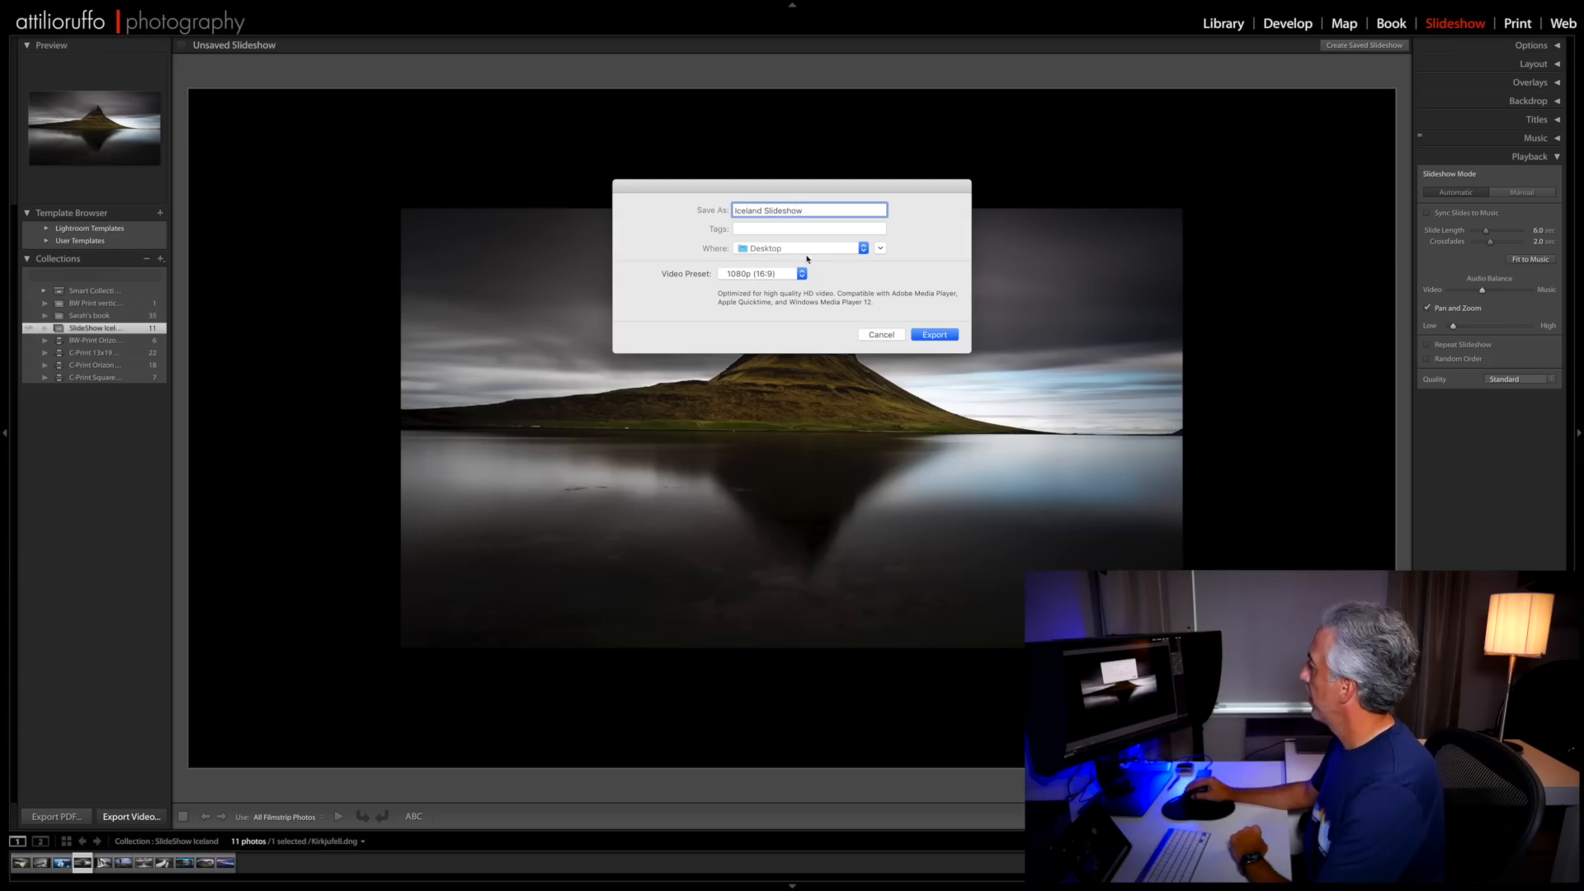
pyautogui.click(940, 333)
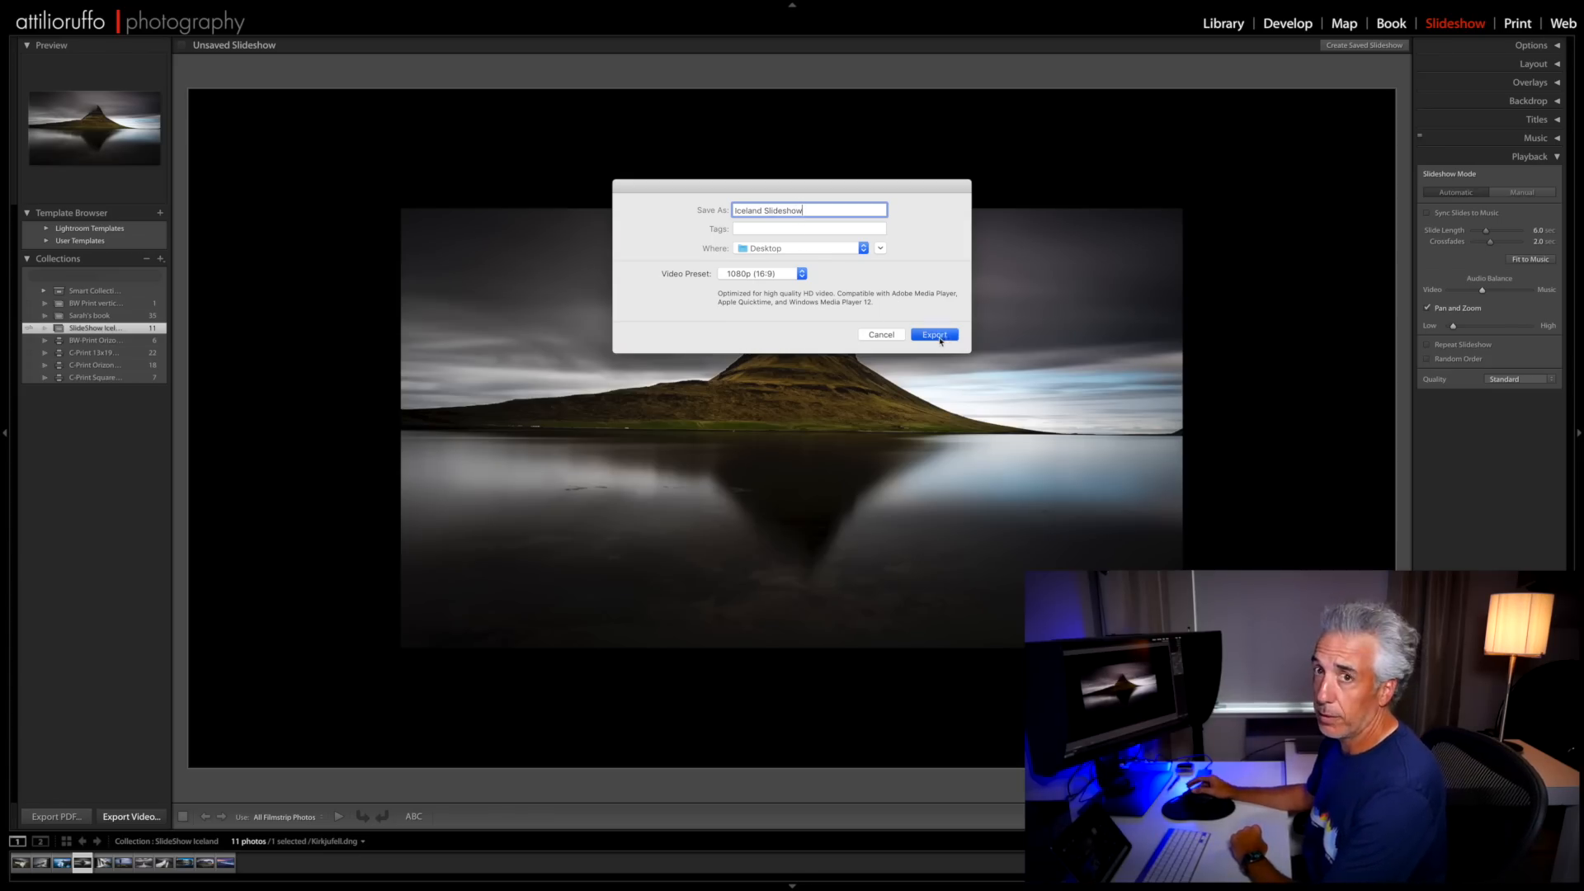